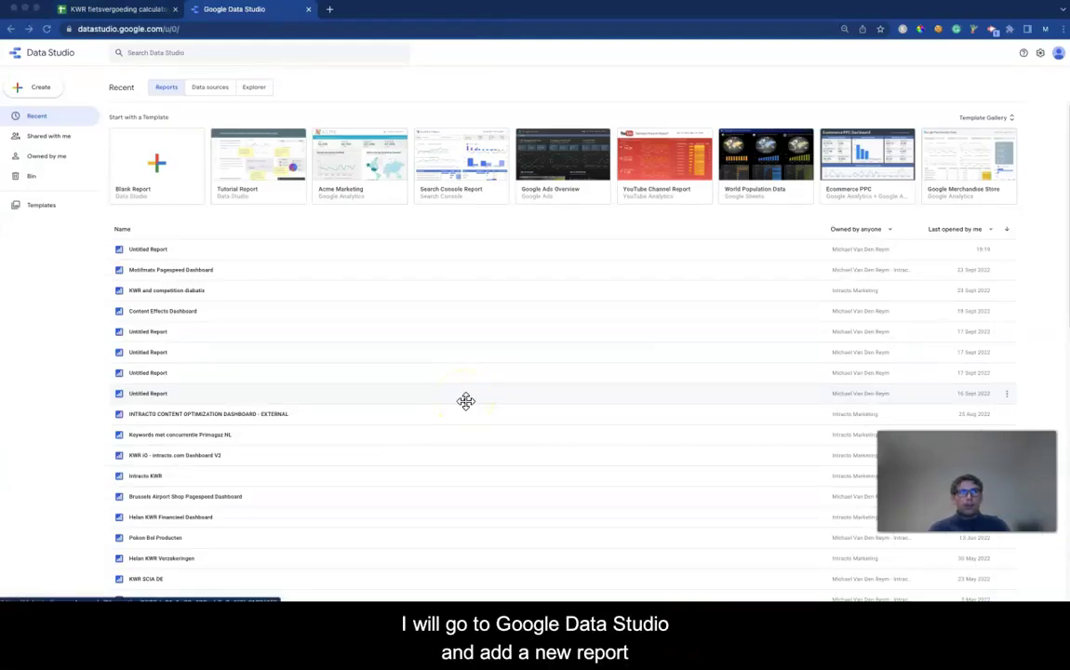
# Create a blank report from the updates worksheet of the KWR fietsvergoeding calculator Google Sheet, and widen its table.
pyautogui.click(161, 164)
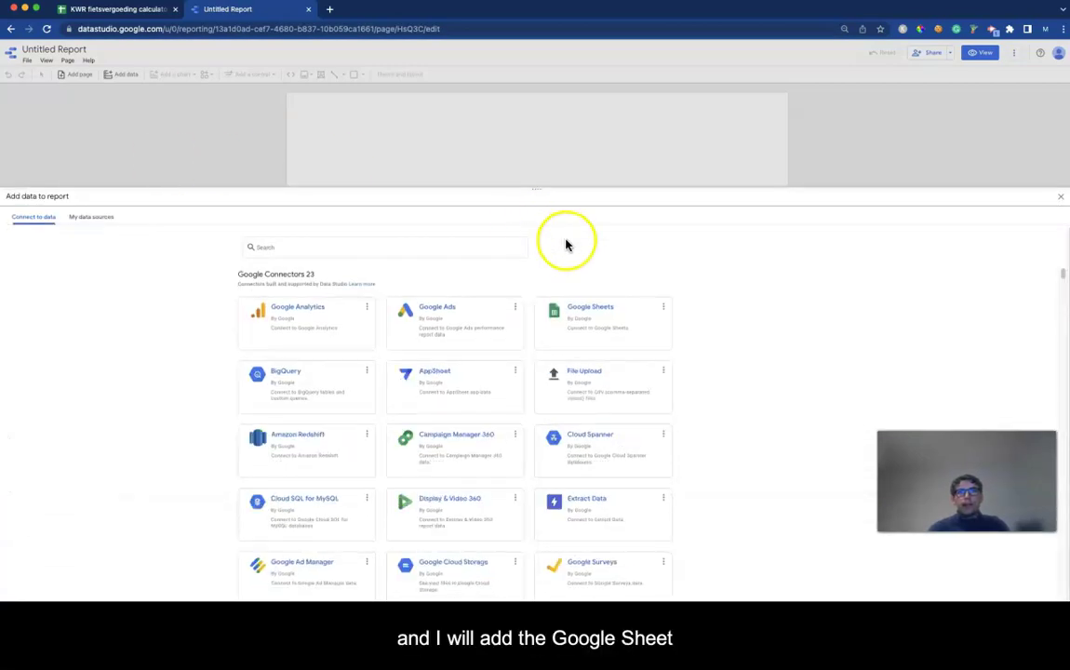
pyautogui.click(597, 308)
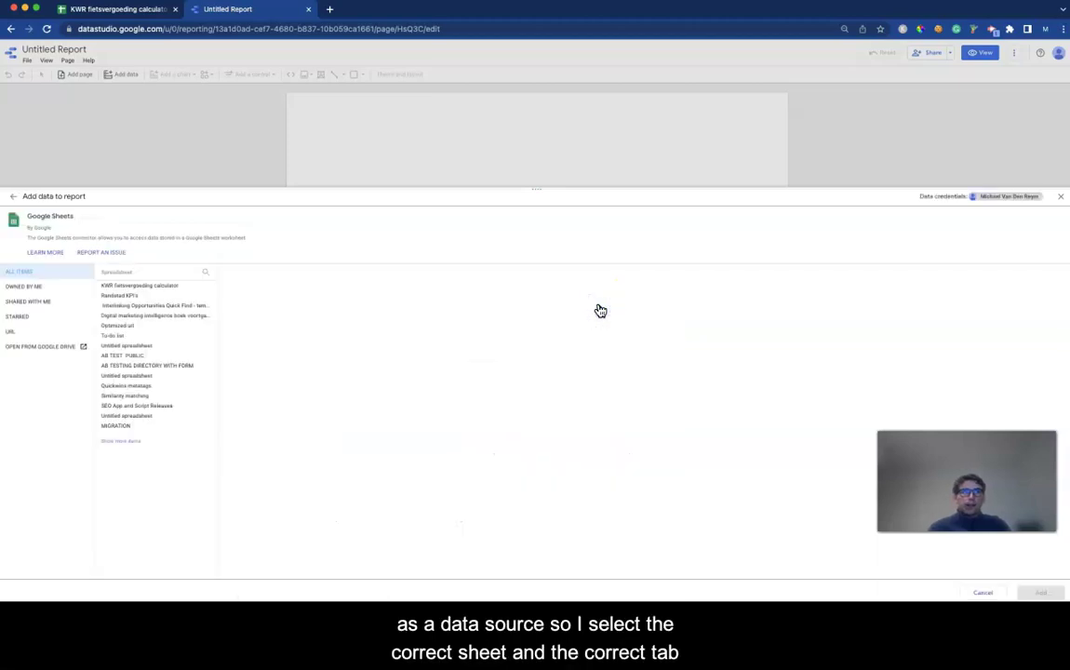
pyautogui.click(147, 289)
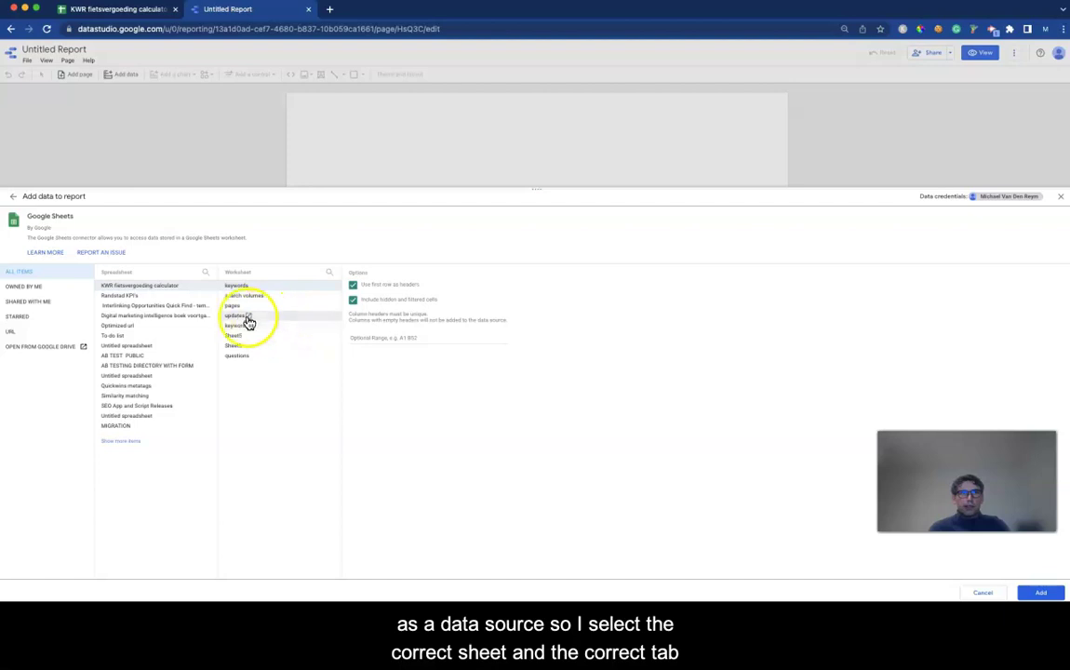
pyautogui.click(234, 316)
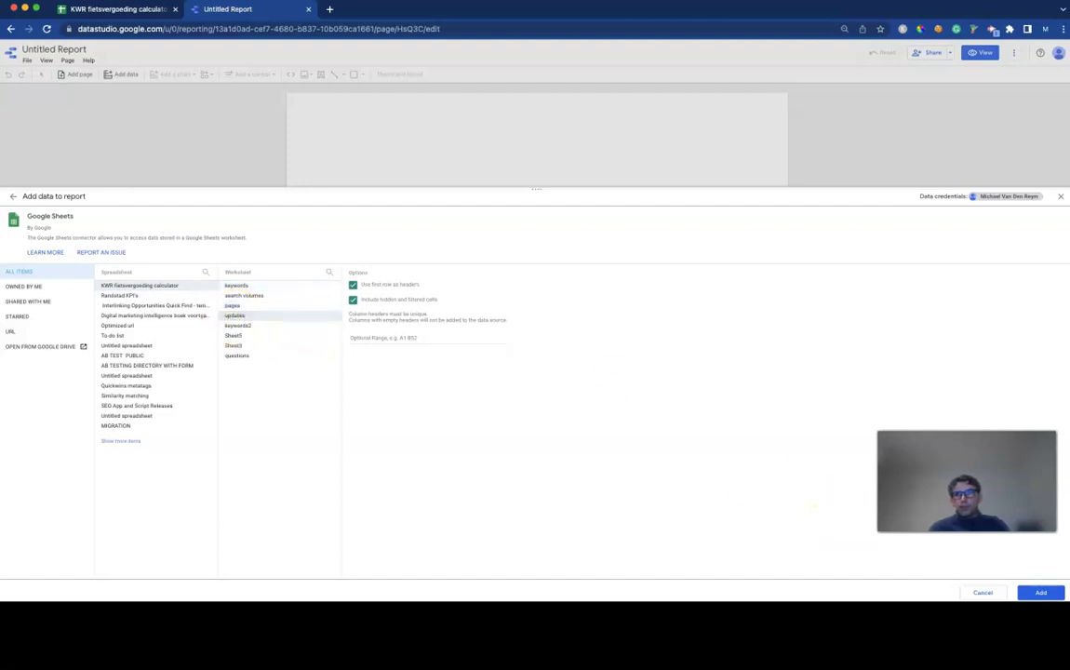
pyautogui.click(1039, 593)
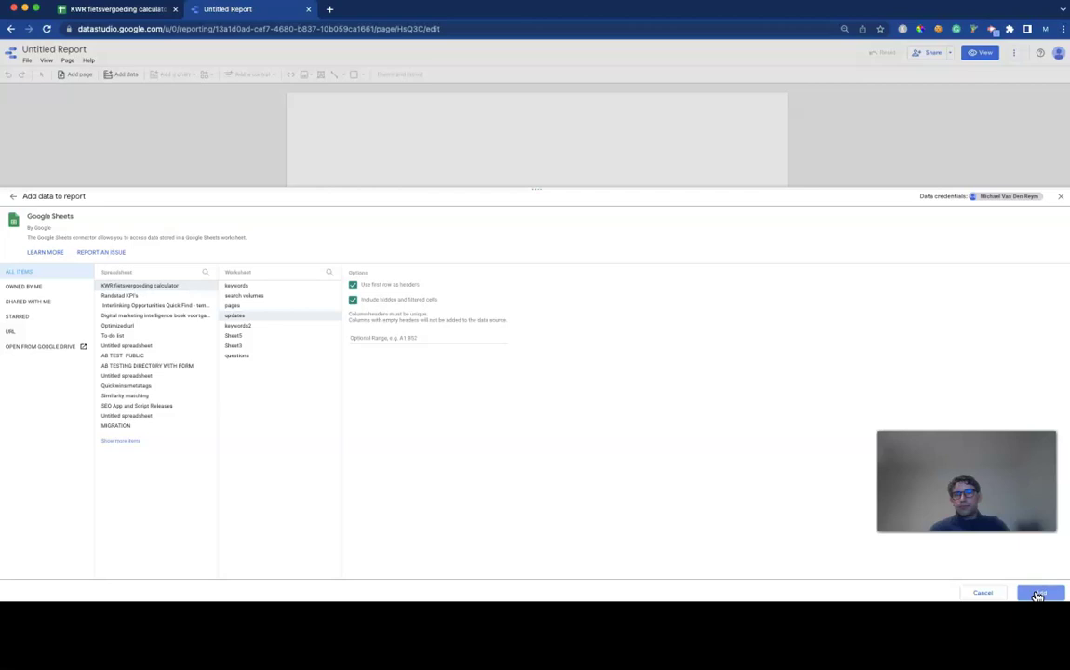
pyautogui.click(1039, 595)
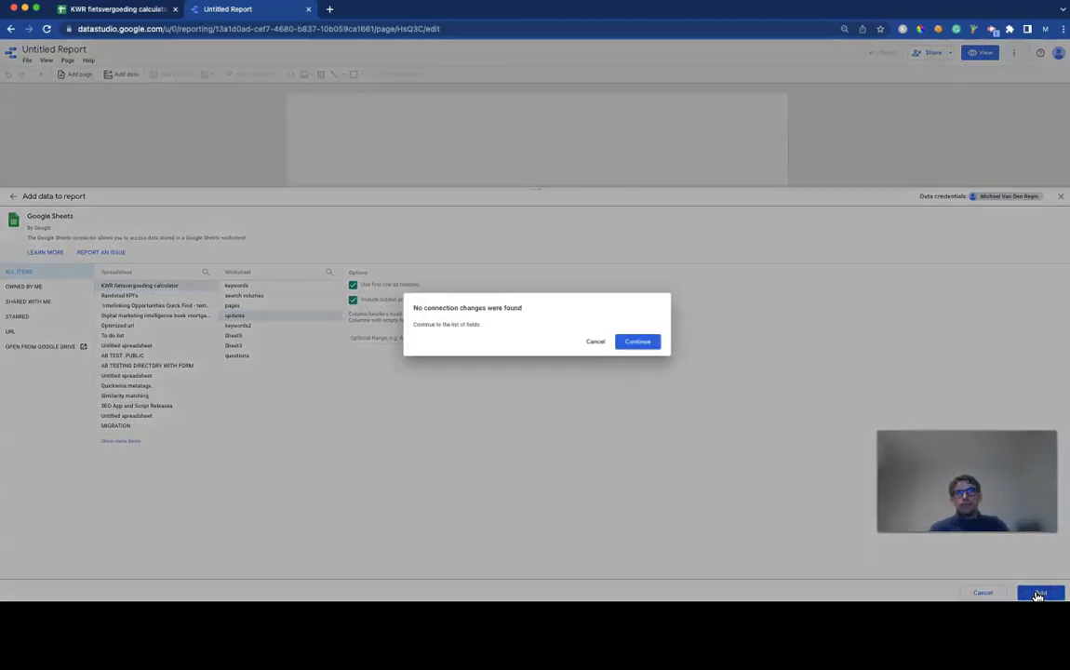
pyautogui.click(640, 341)
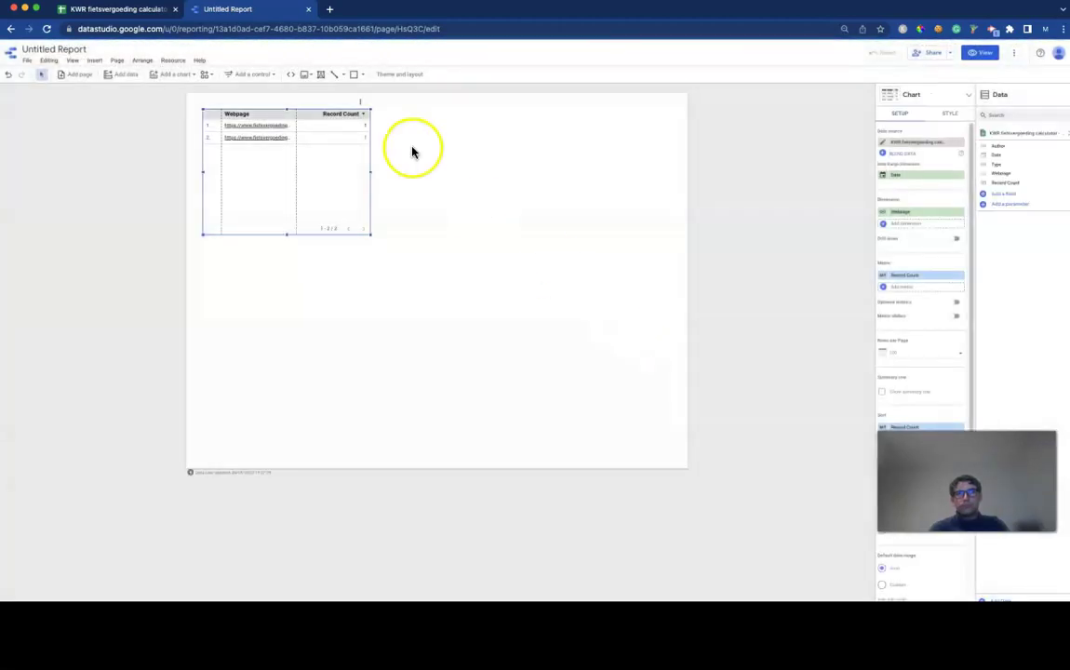
pyautogui.moveTo(372, 172); pyautogui.dragTo(564, 175)
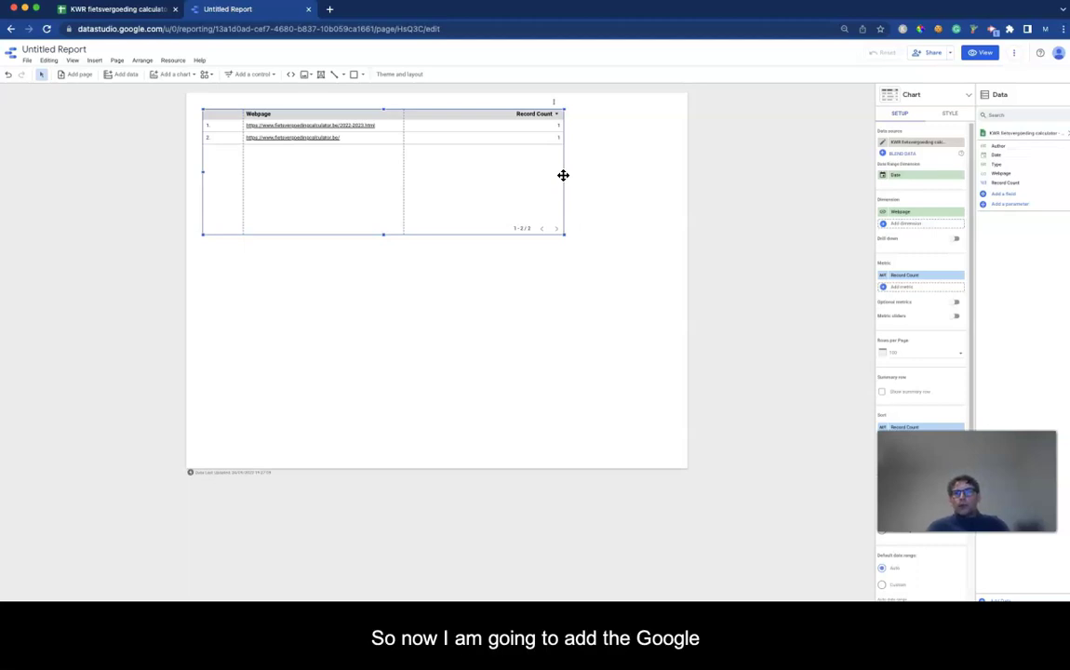
pyautogui.click(176, 61)
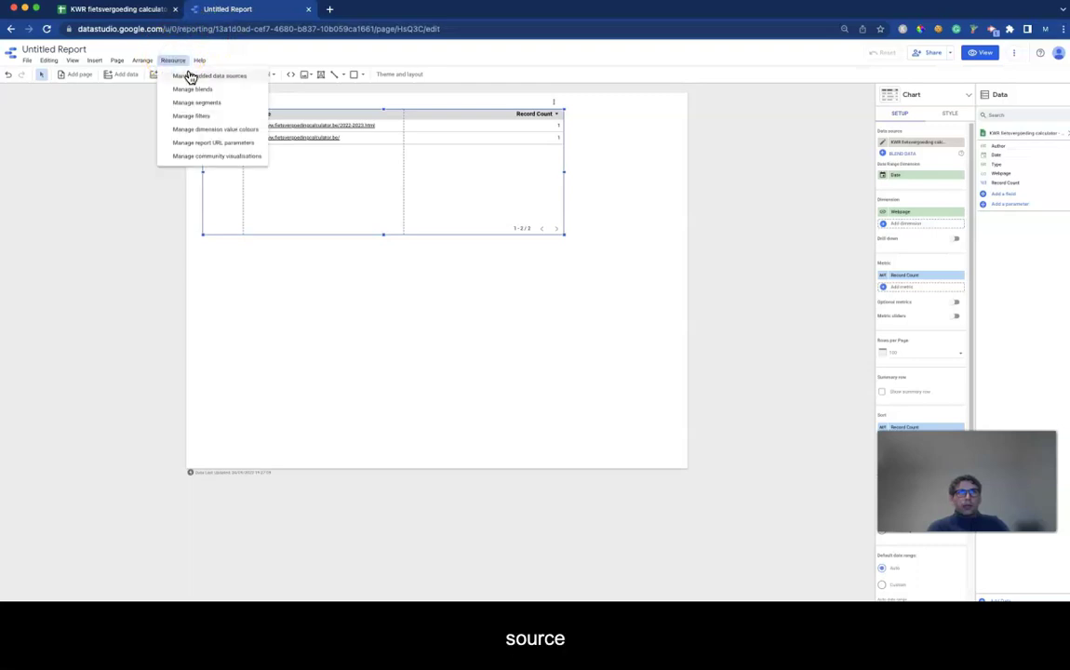
pyautogui.click(190, 77)
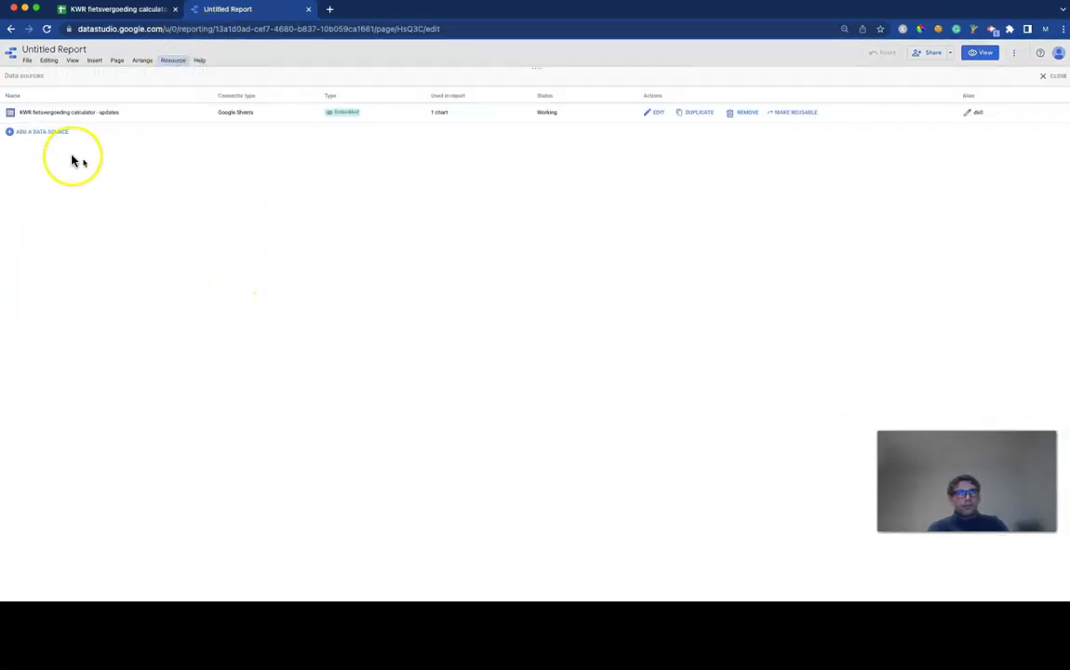
pyautogui.click(47, 133)
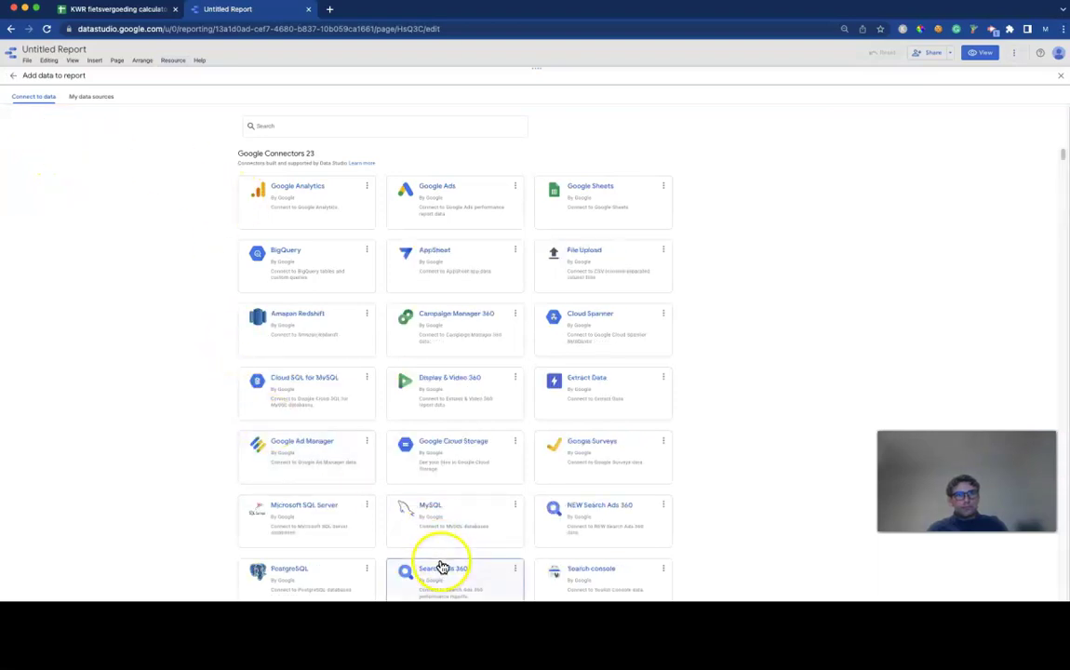
pyautogui.click(559, 569)
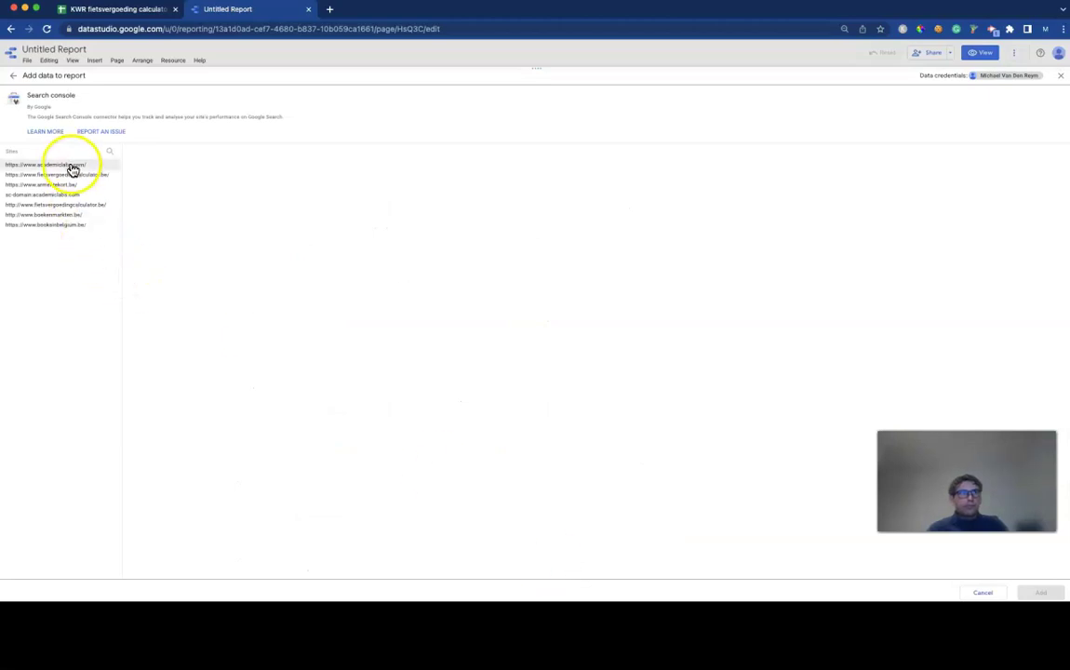
pyautogui.click(74, 176)
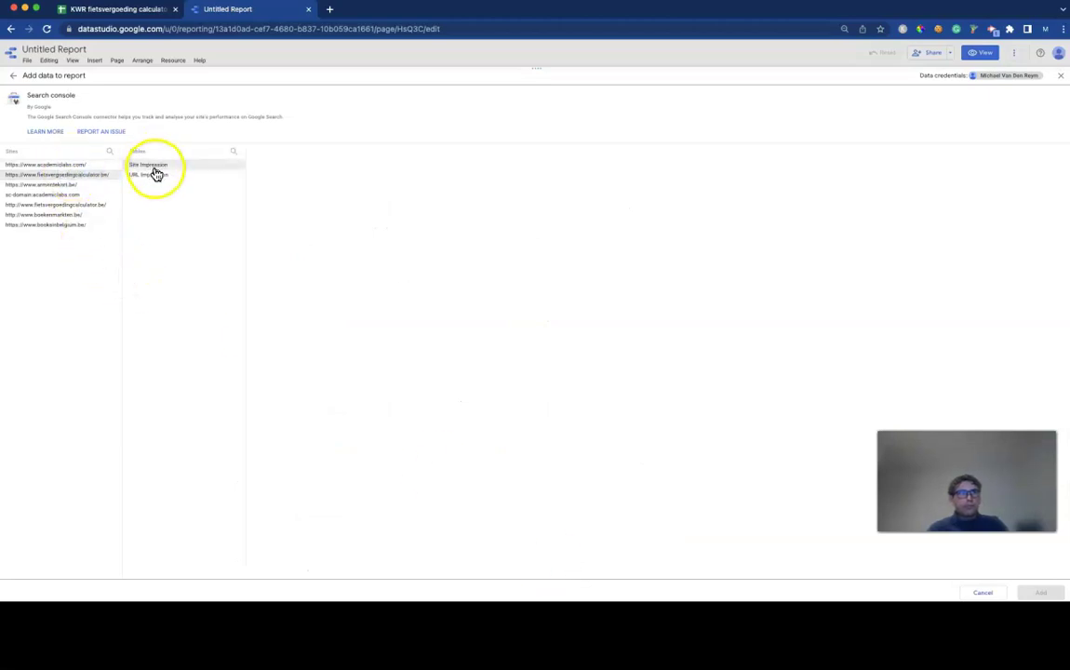
pyautogui.click(156, 175)
pyautogui.click(259, 167)
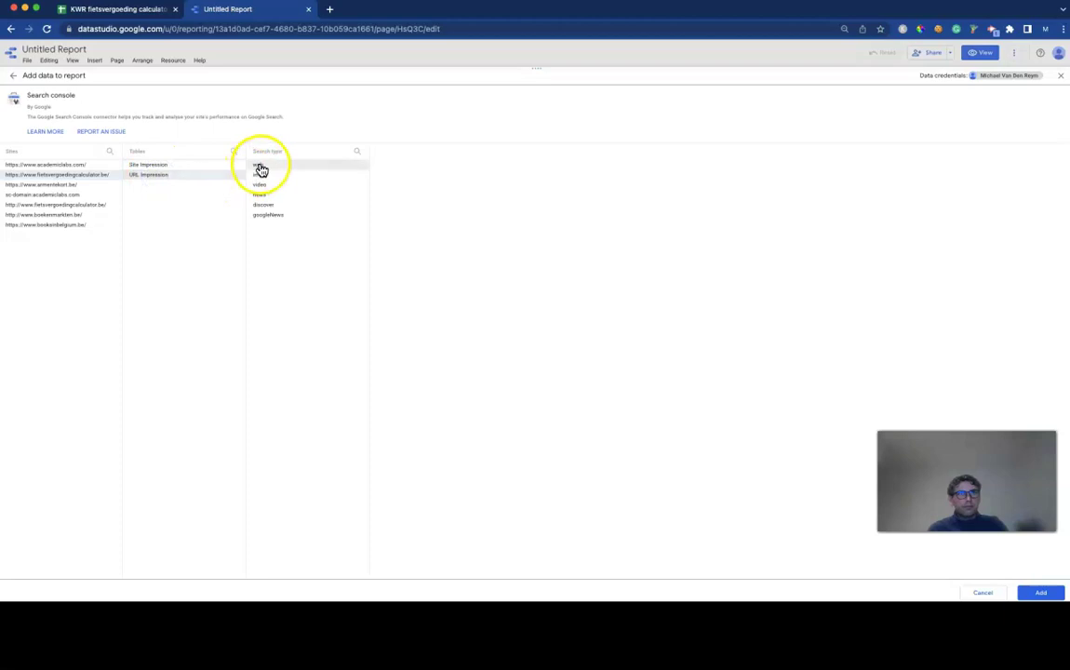
pyautogui.click(1044, 592)
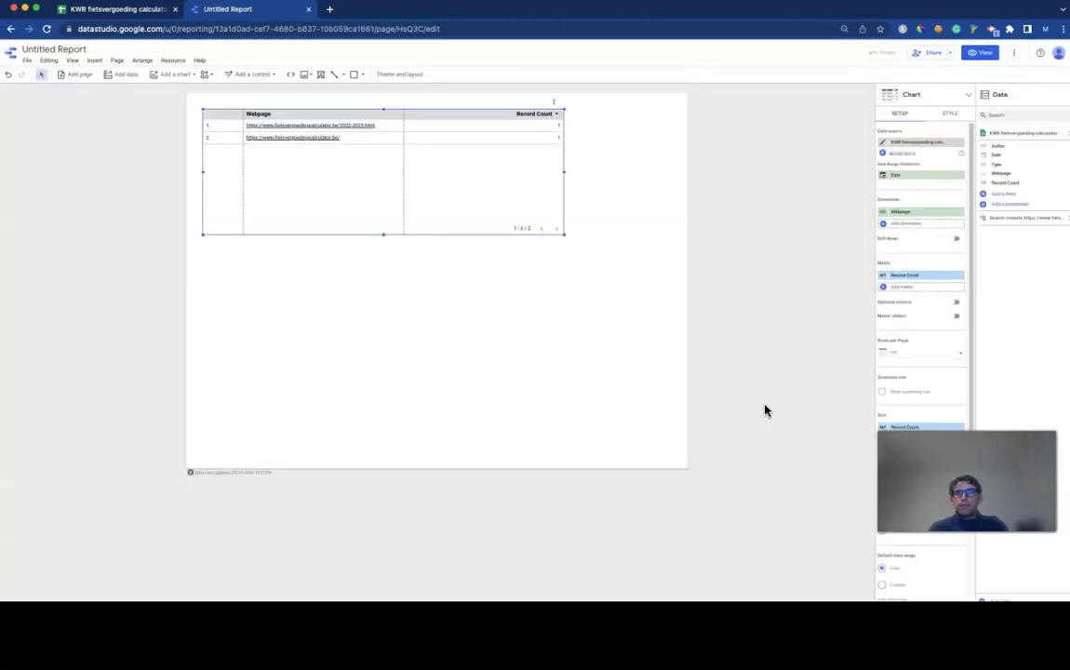
pyautogui.click(136, 411)
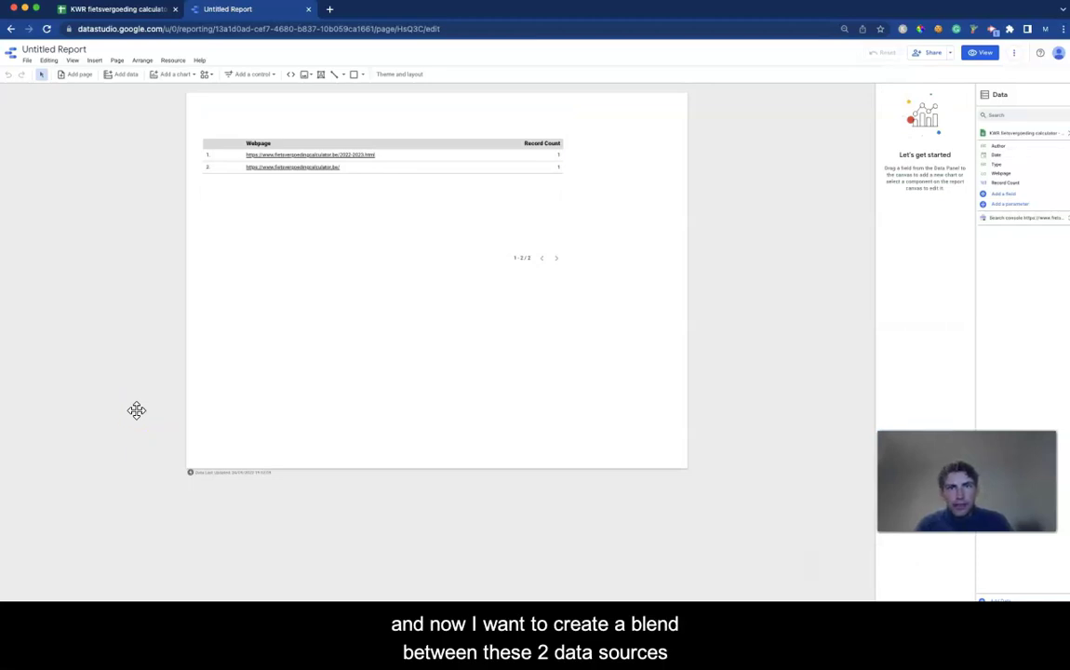
pyautogui.click(169, 372)
pyautogui.click(174, 61)
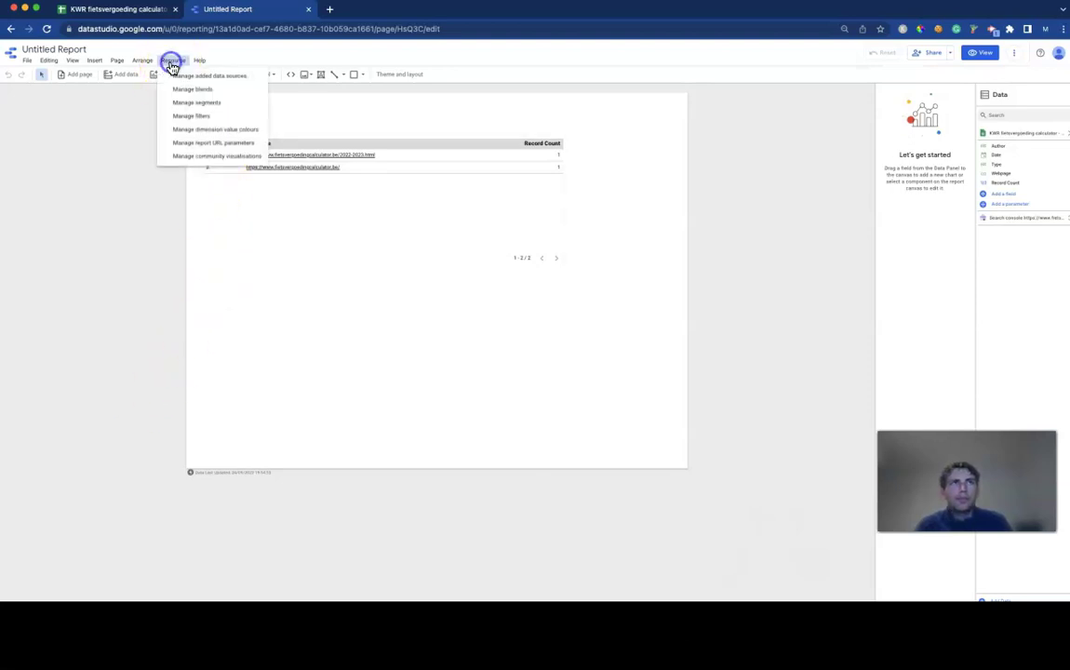
pyautogui.click(178, 89)
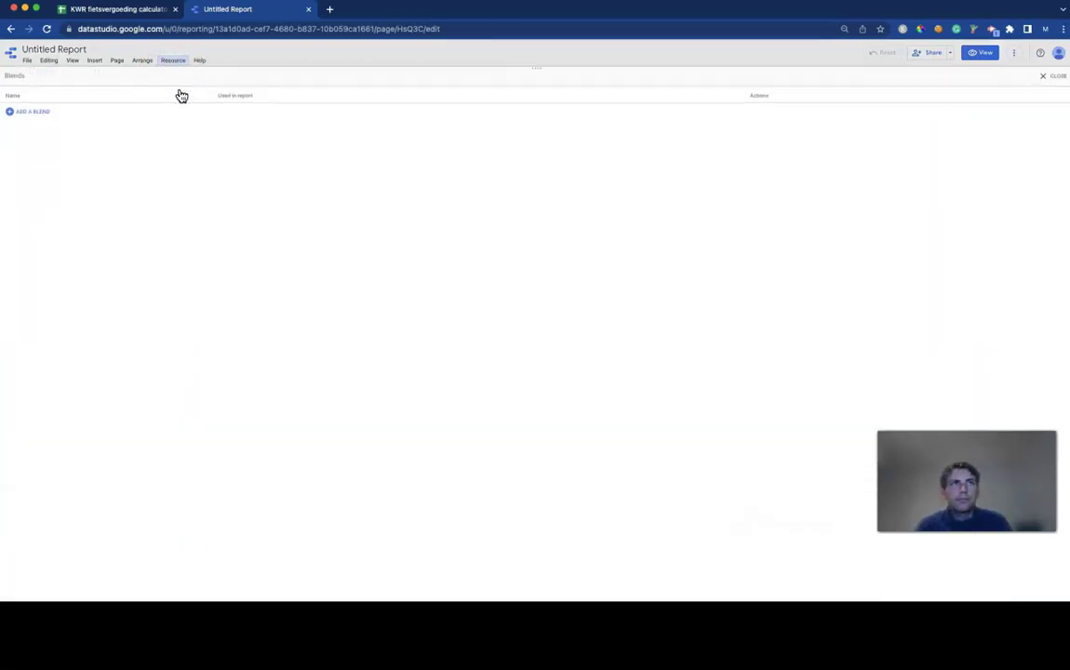
pyautogui.click(37, 112)
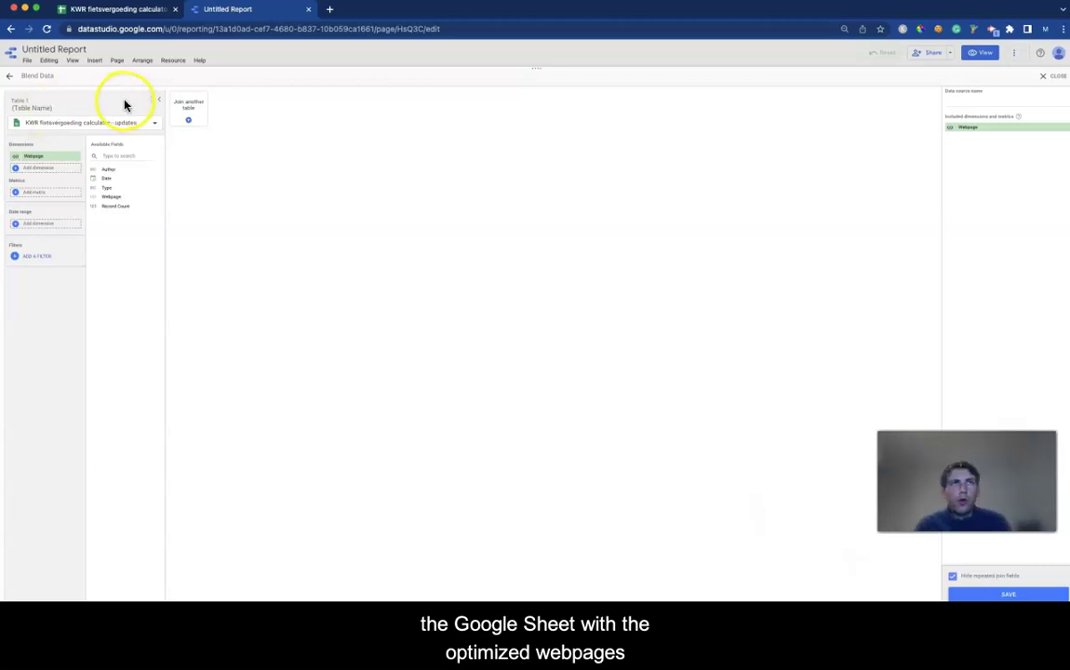
pyautogui.click(194, 111)
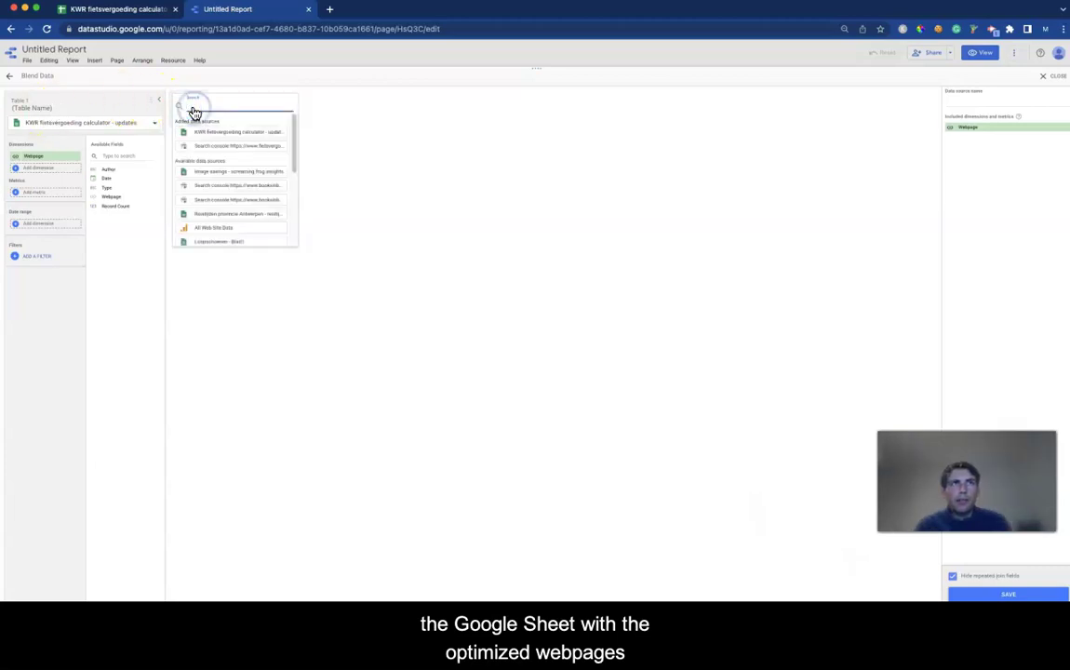
pyautogui.click(220, 144)
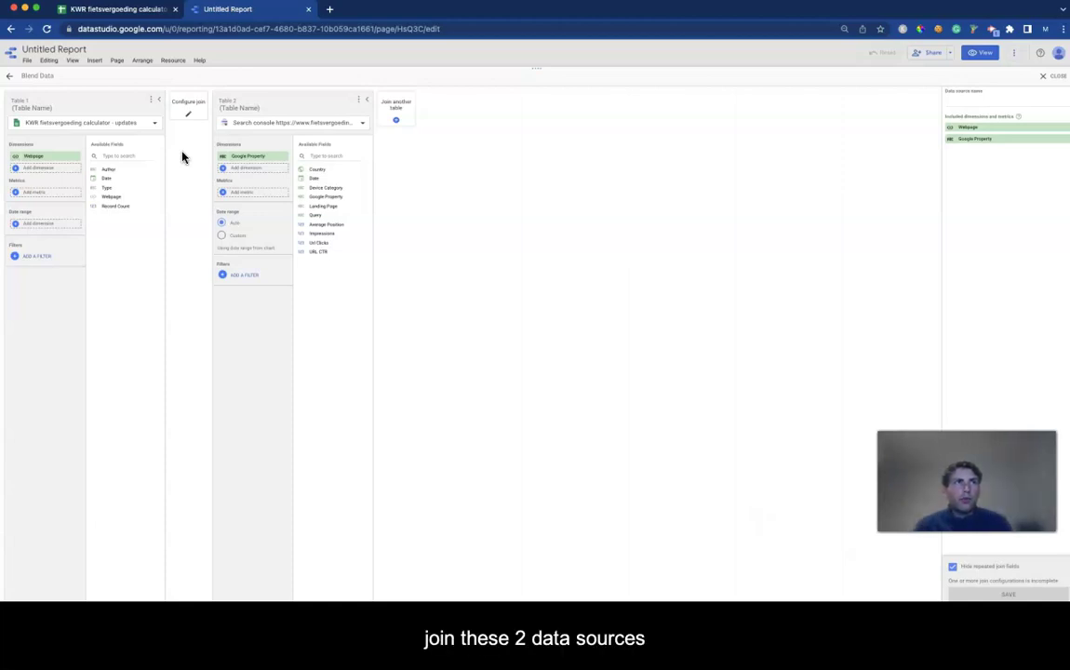
pyautogui.moveTo(312, 204); pyautogui.dragTo(247, 161)
pyautogui.click(177, 194)
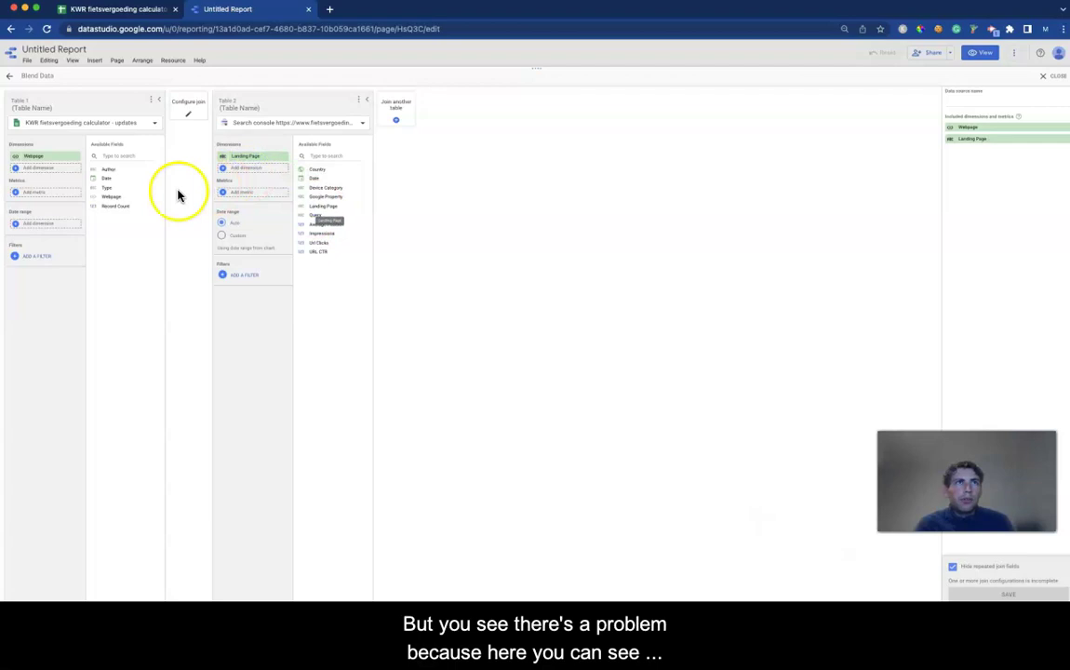
pyautogui.click(180, 197)
pyautogui.click(80, 152)
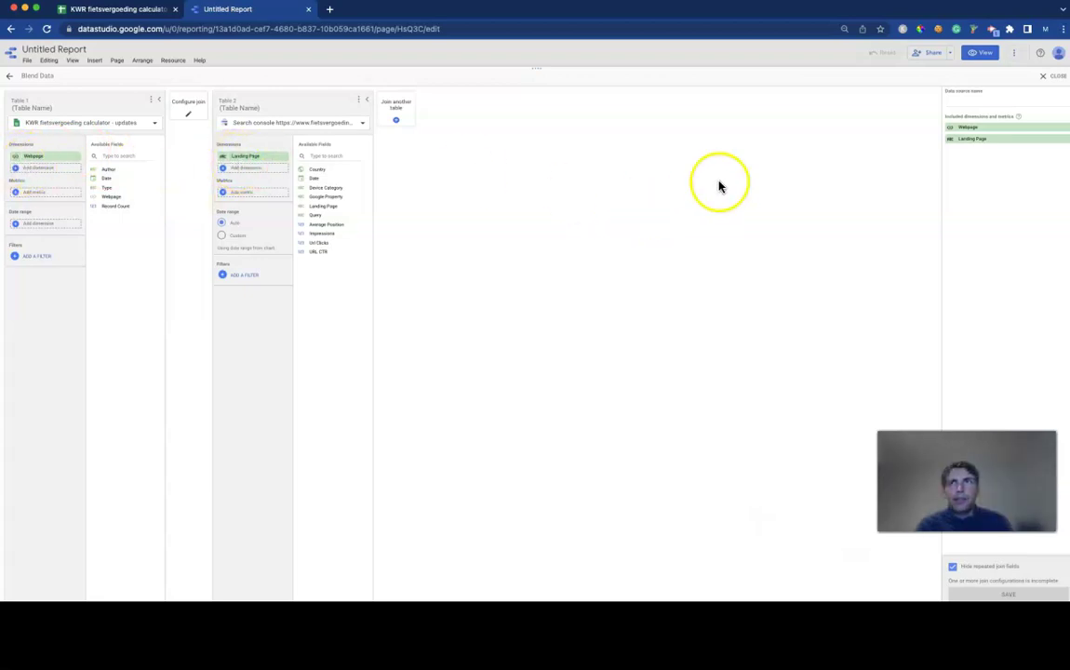
pyautogui.click(1054, 78)
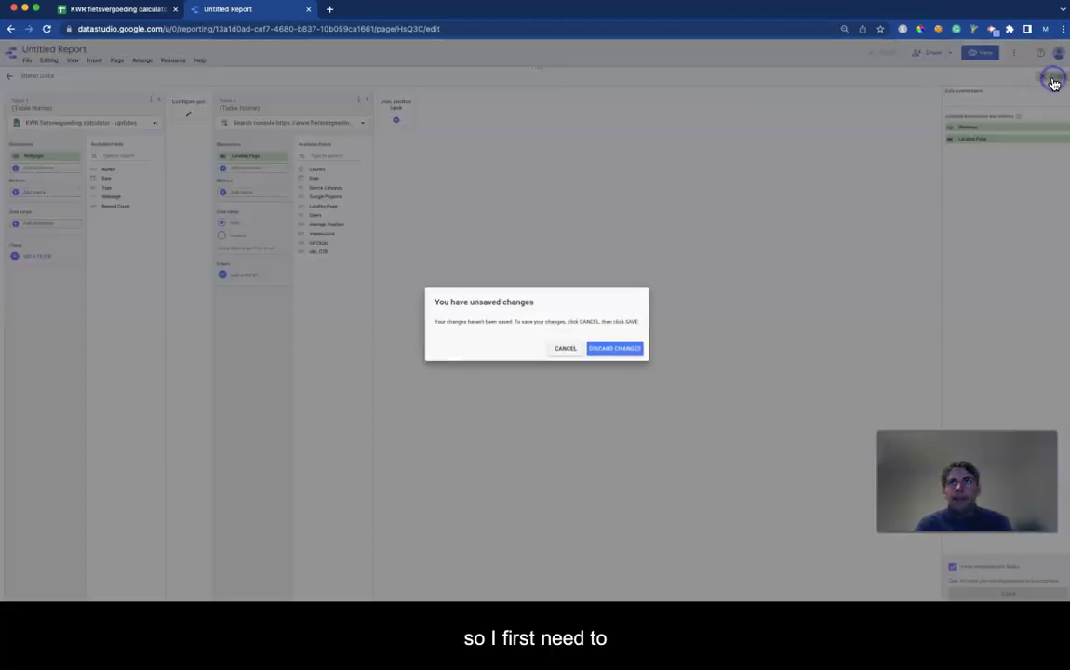
pyautogui.click(615, 351)
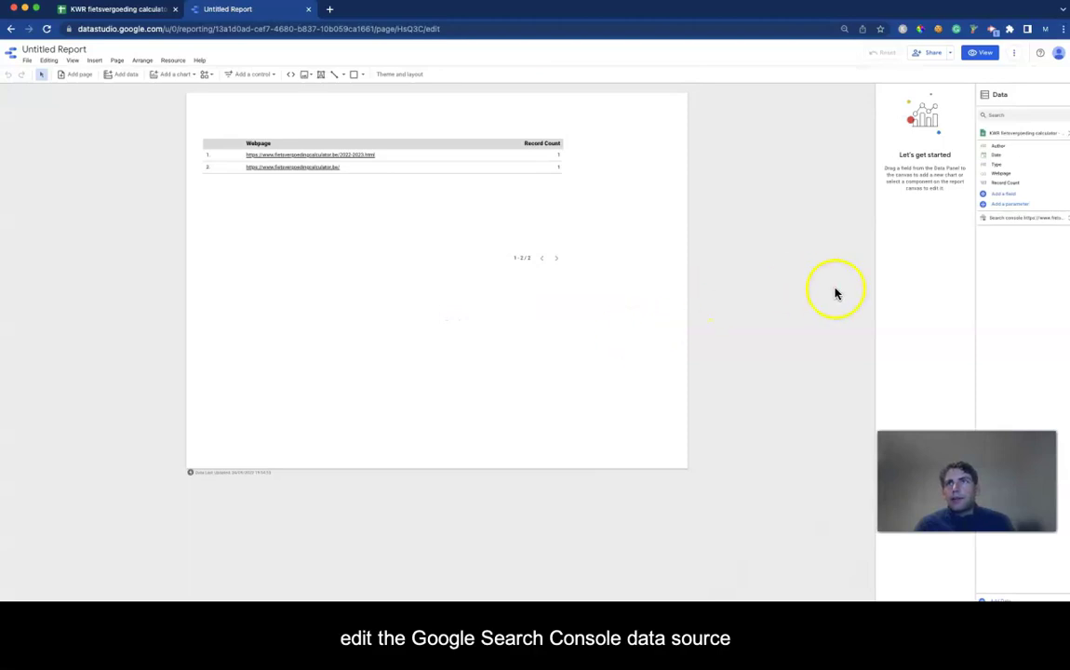
# Change the Landing Page field's type to URL in the Search Console data source.
pyautogui.click(1004, 222)
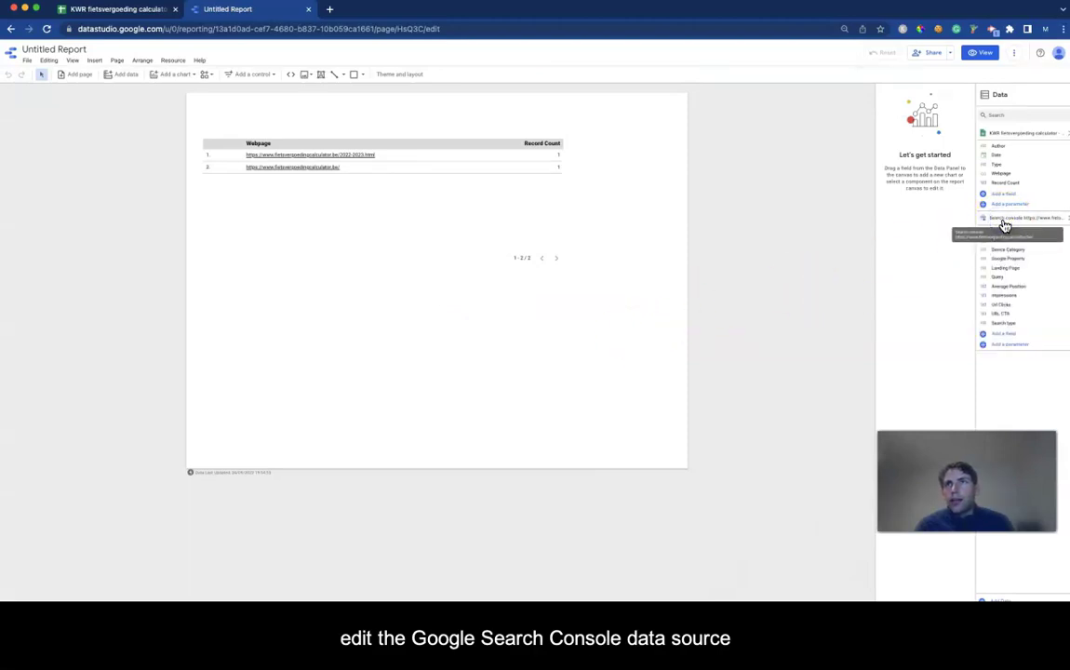
pyautogui.click(984, 217)
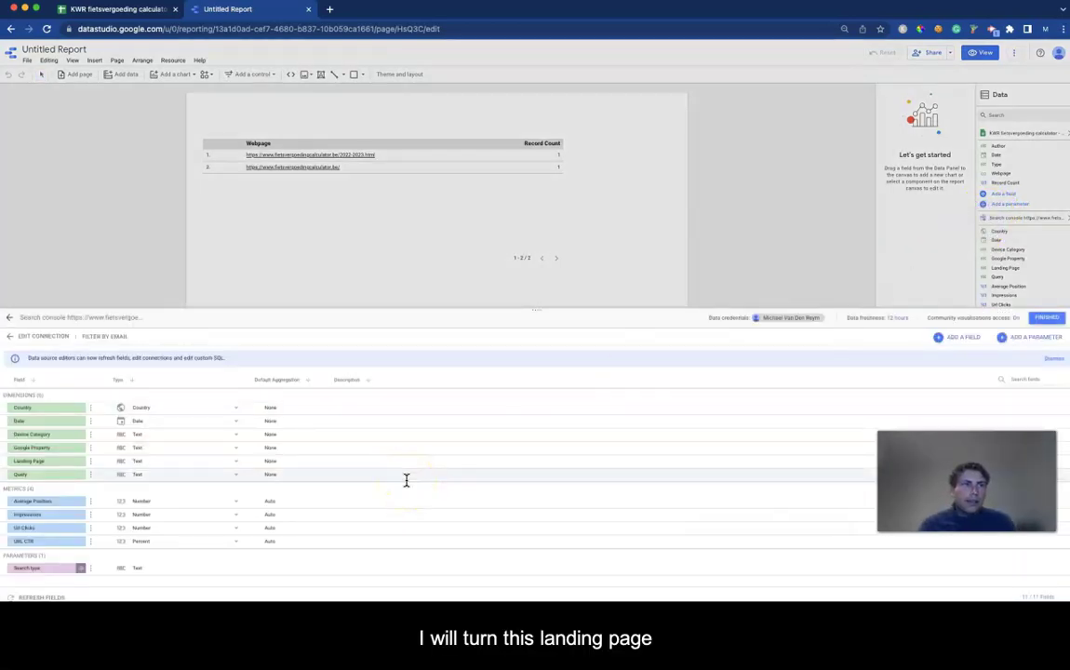
pyautogui.click(235, 460)
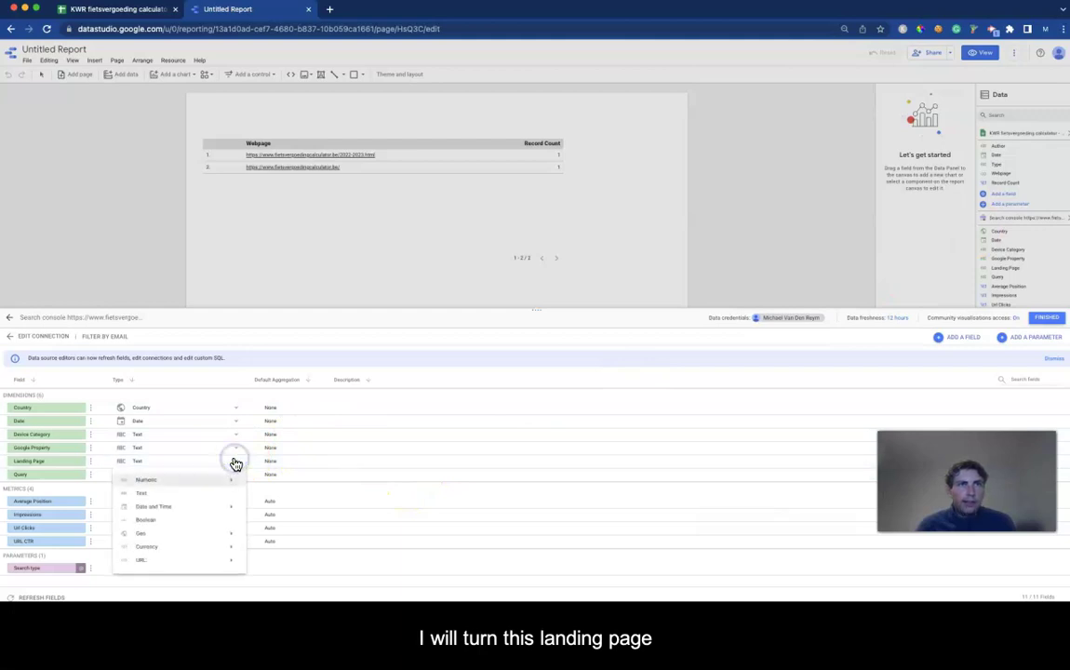
pyautogui.moveTo(190, 564)
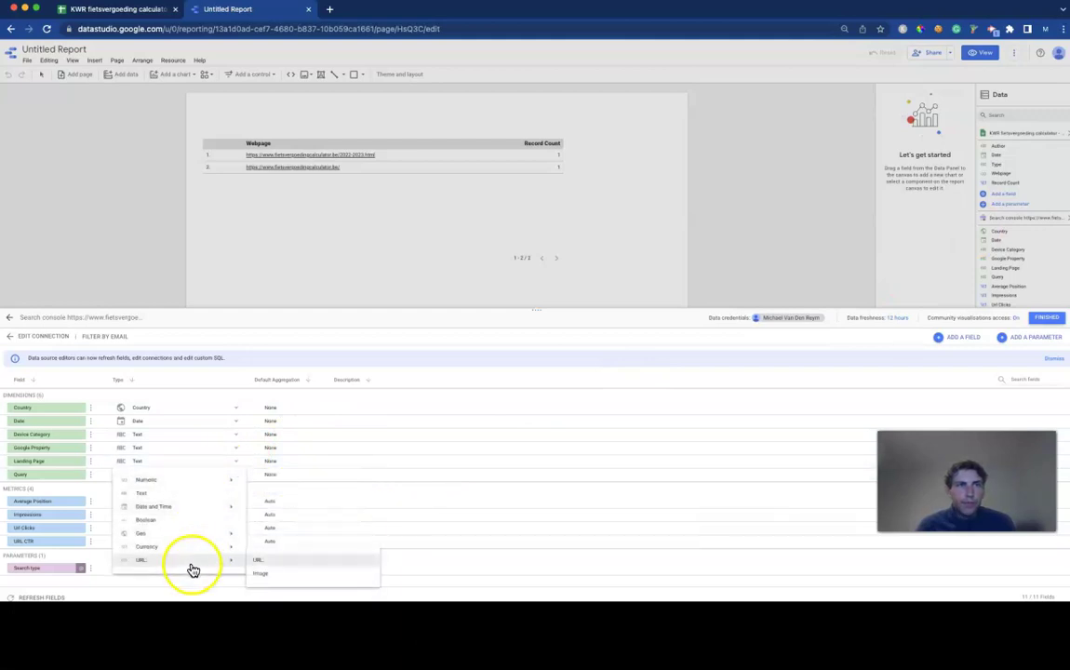
pyautogui.click(268, 562)
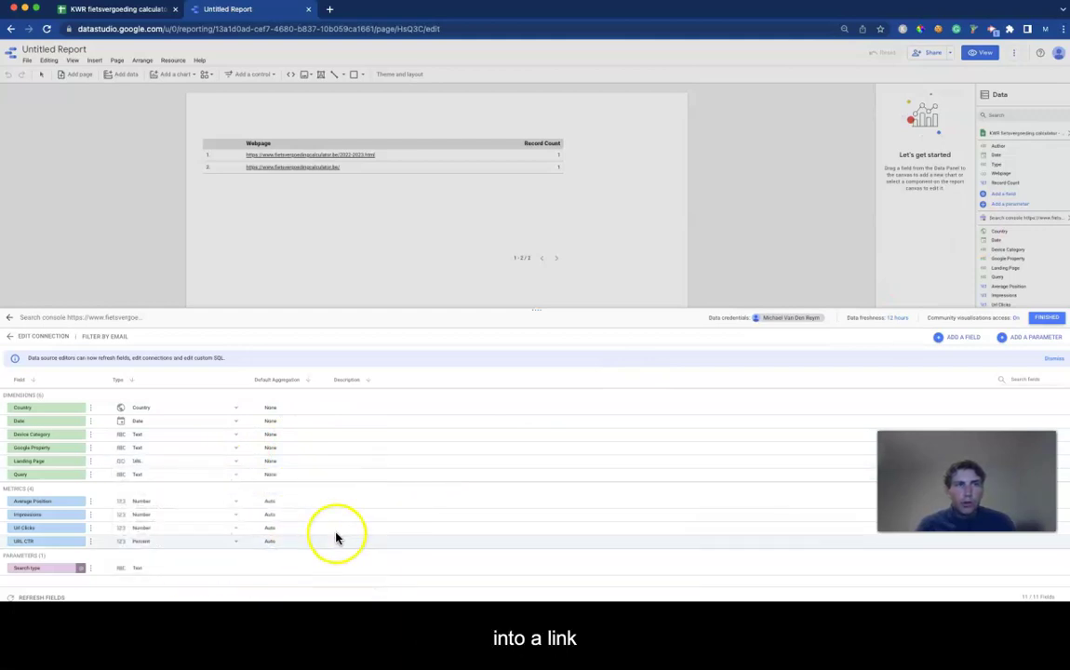
pyautogui.click(1043, 318)
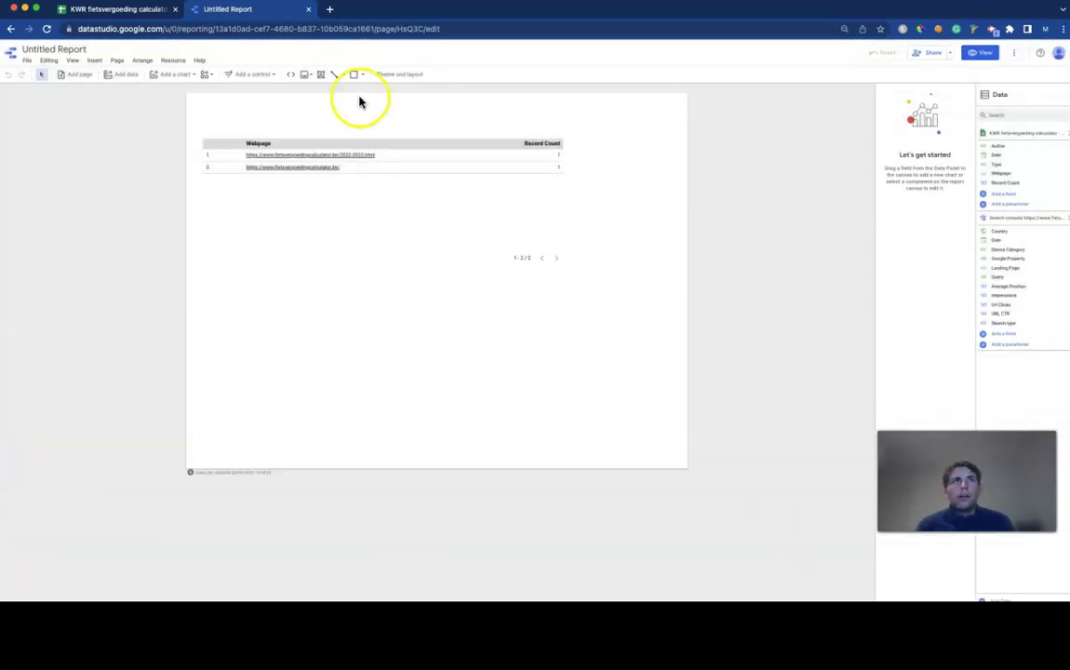
# Create a blend joining the KWR fietsvergoeding calculator updates table with the Search Console table, using Landing Page as the latter's dimension.
pyautogui.click(169, 60)
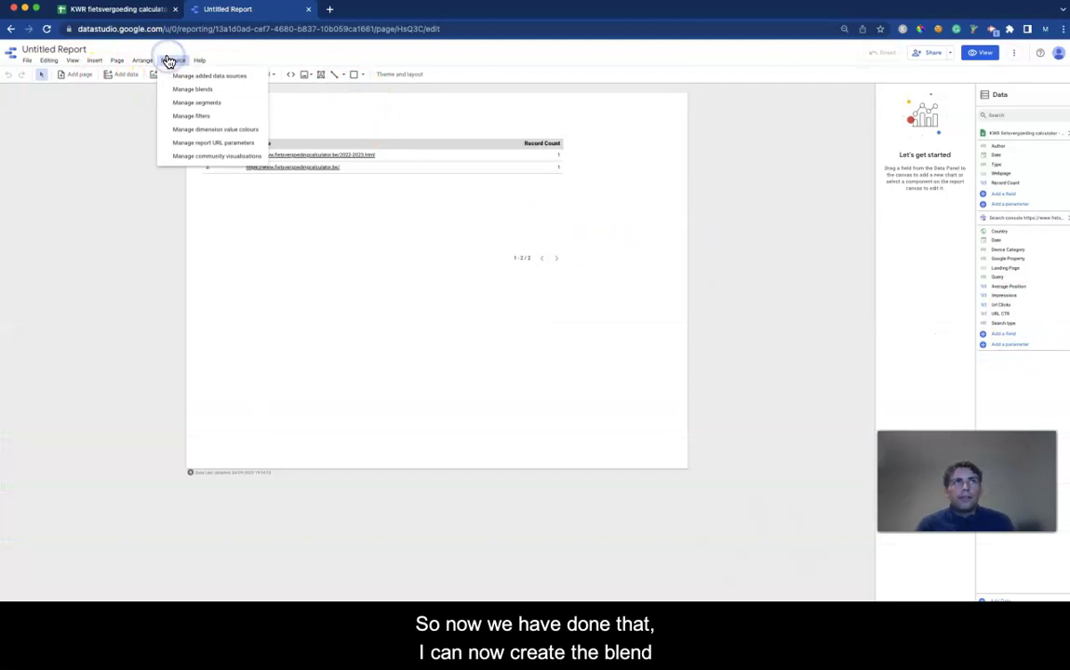
pyautogui.click(181, 89)
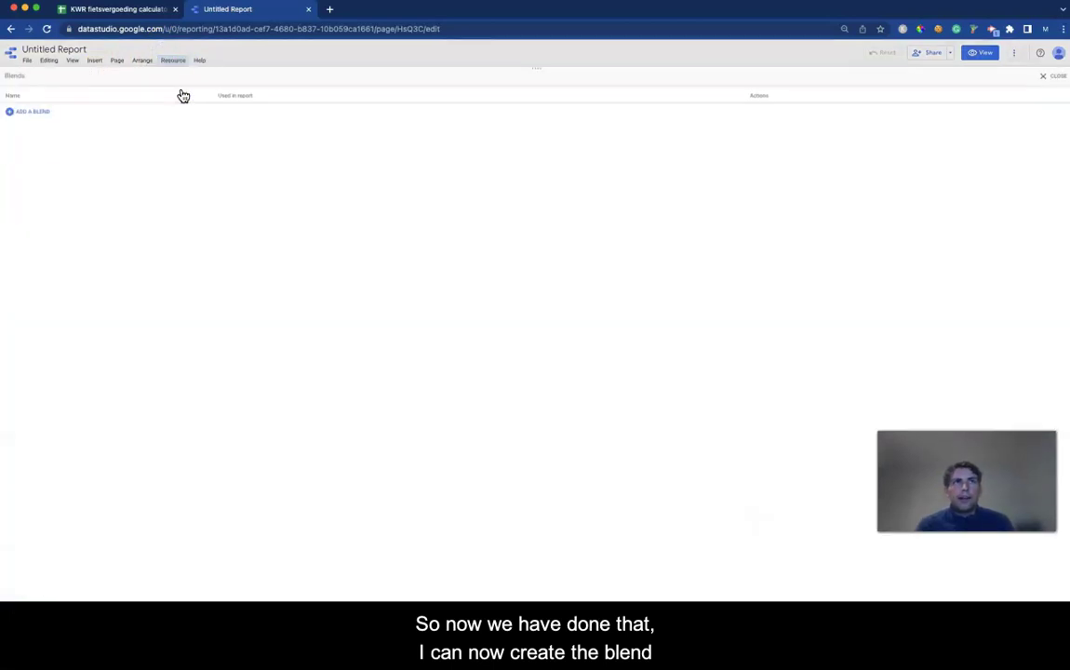
pyautogui.click(41, 112)
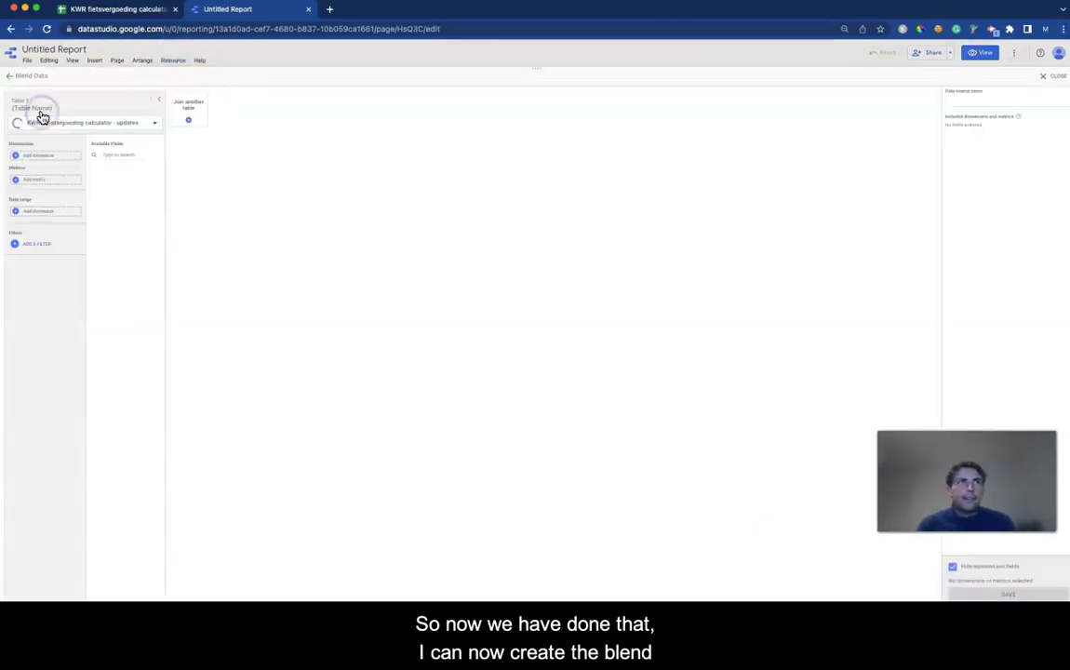
pyautogui.click(179, 109)
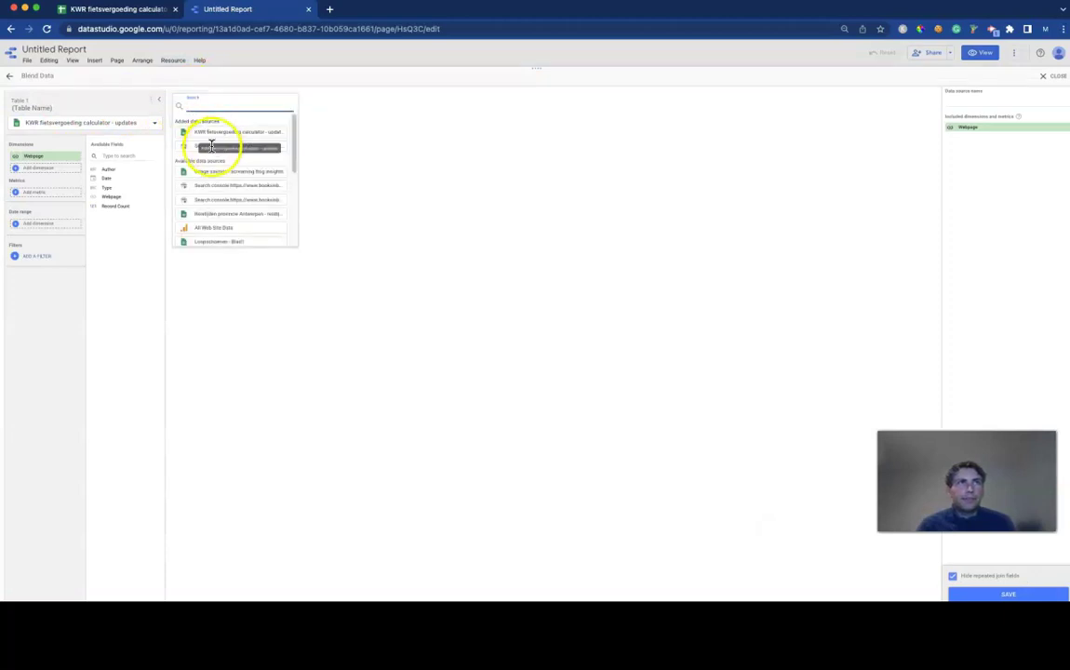
pyautogui.click(188, 147)
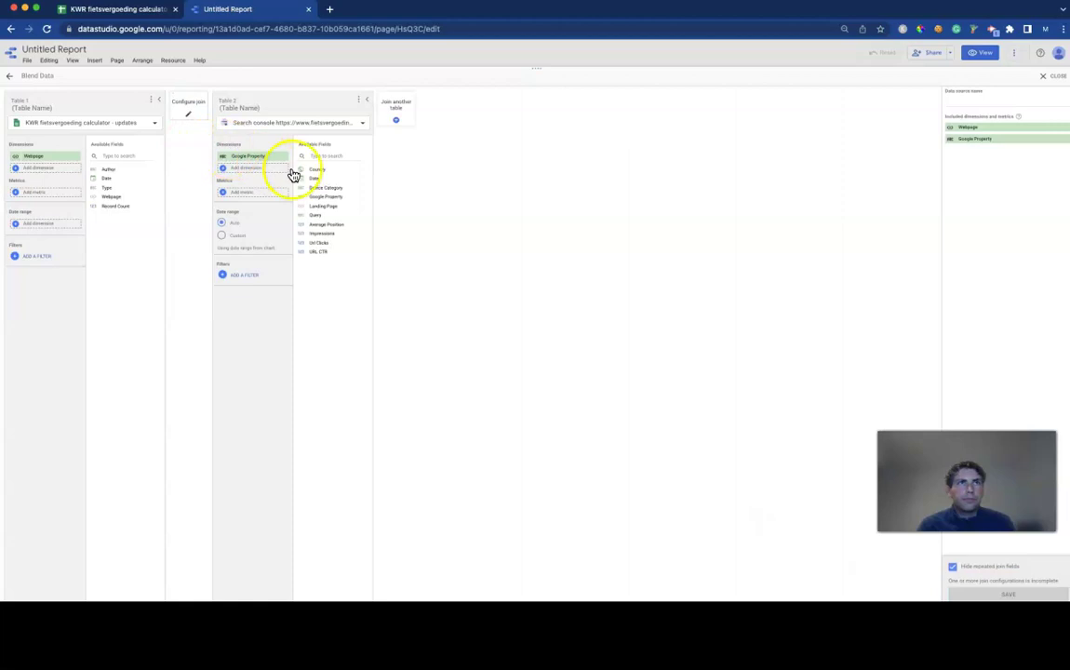
pyautogui.moveTo(322, 208); pyautogui.dragTo(251, 164)
# Configure the blend's join as an inner join matching Webpage from Table 1 with Landing Page from Table 2, and save it.
pyautogui.click(191, 113)
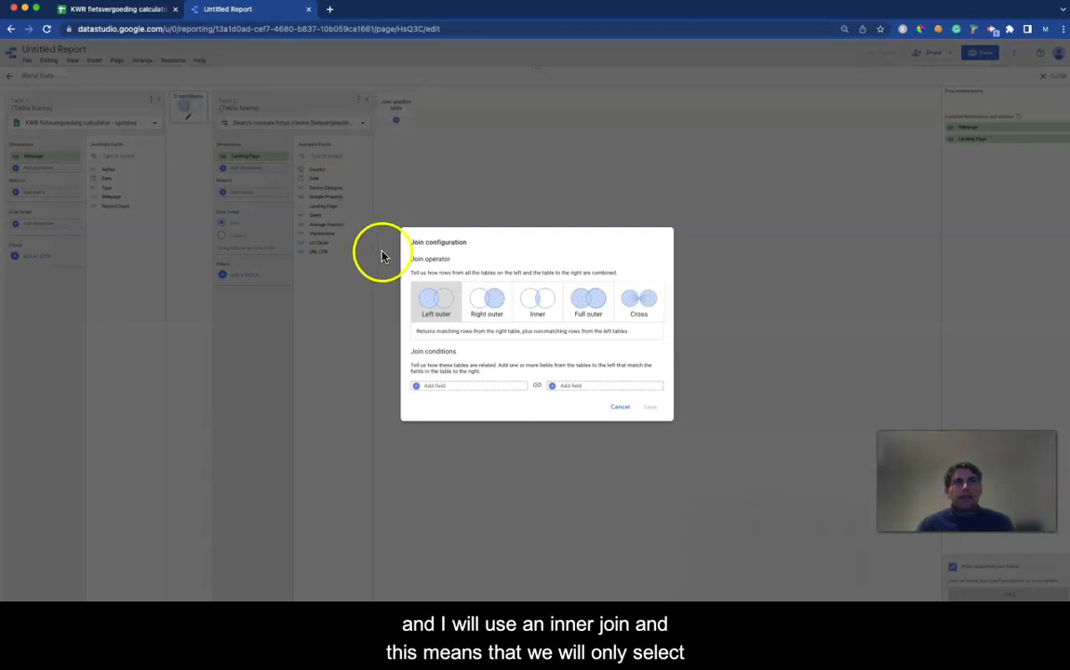
pyautogui.click(535, 299)
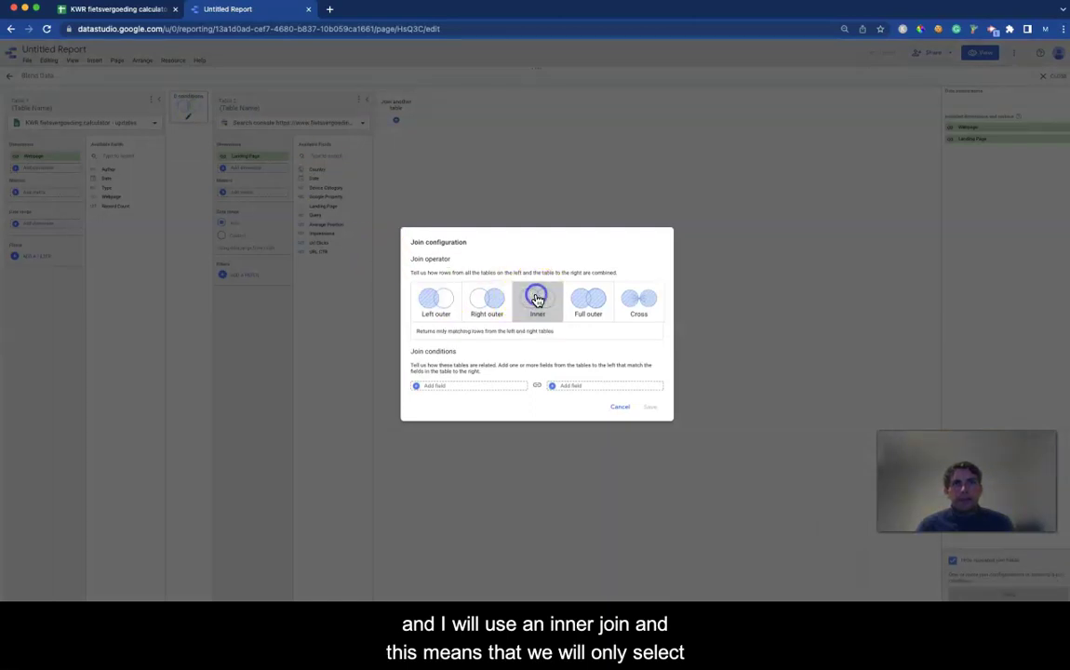
pyautogui.click(464, 385)
pyautogui.click(468, 414)
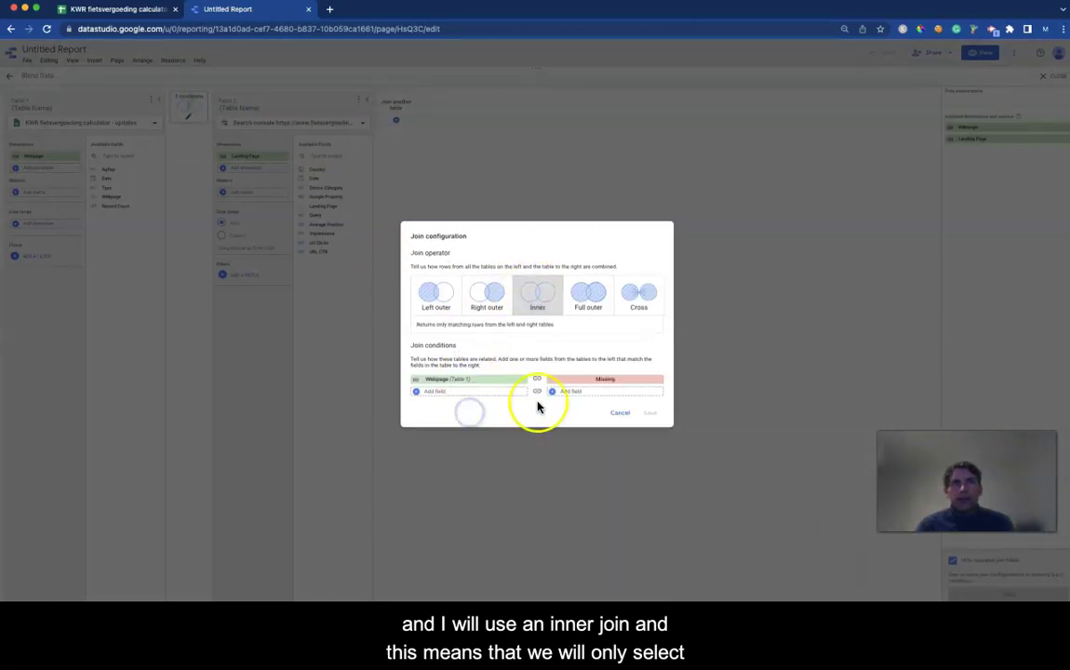
pyautogui.click(586, 380)
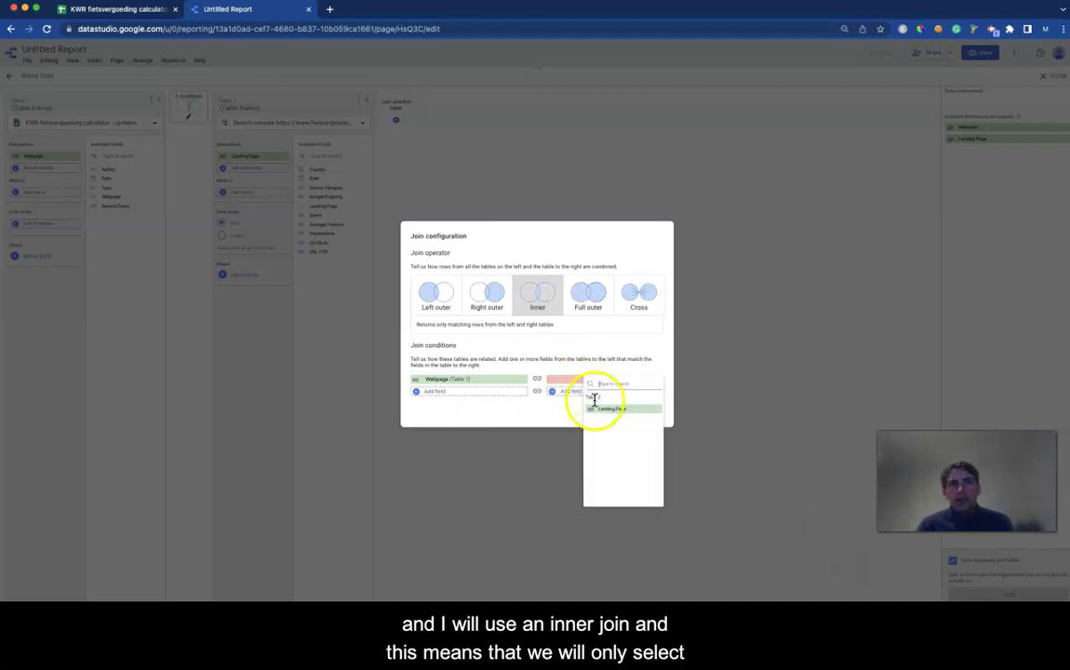
pyautogui.click(604, 410)
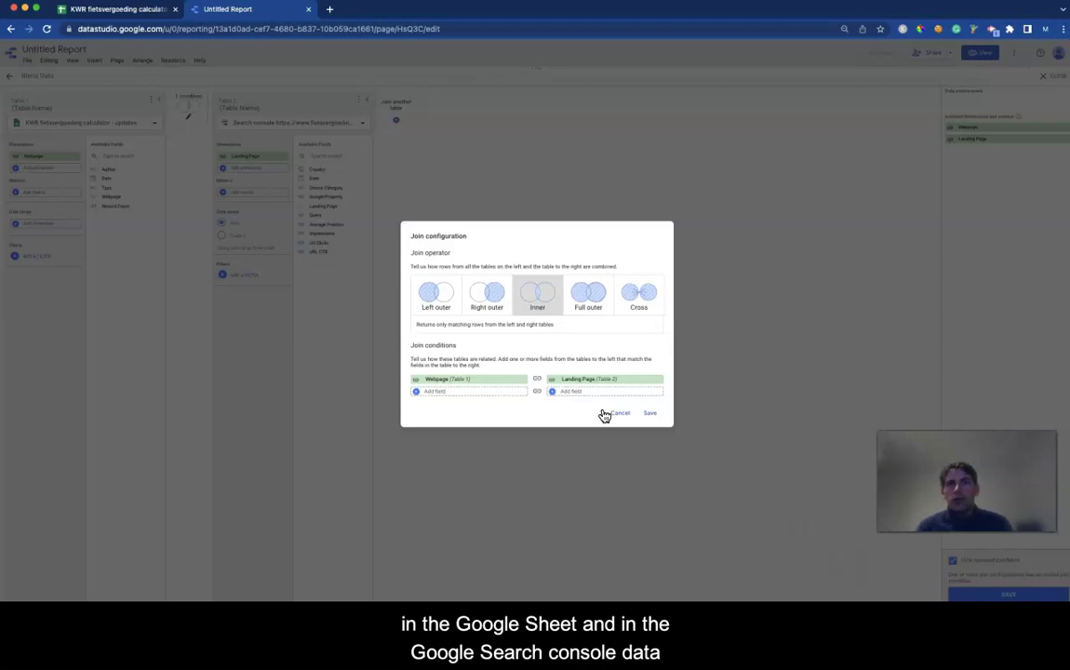
pyautogui.click(651, 414)
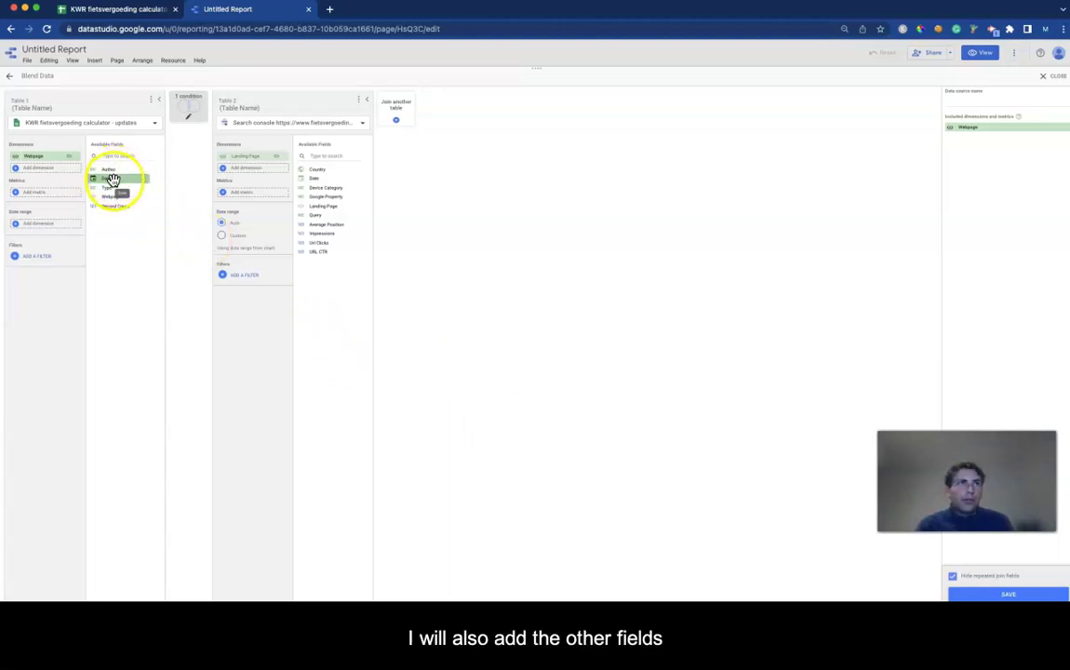
# Add Author, Date and Type as dimensions and Record Count as a metric to the blend's updates table.
pyautogui.moveTo(109, 172); pyautogui.dragTo(43, 196)
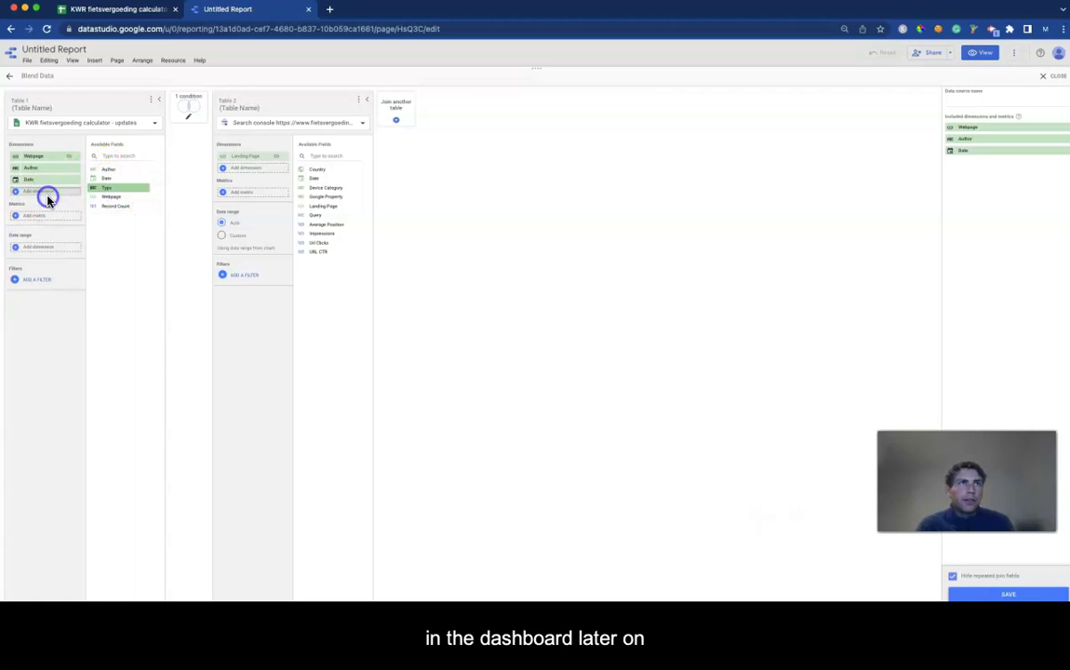
pyautogui.moveTo(110, 196); pyautogui.dragTo(41, 226)
# Add Country, Date, Device Category and Query dimensions plus Average Position, Impressions, Url Clicks and URL CTR metrics to the Search Console table.
pyautogui.moveTo(319, 171); pyautogui.dragTo(257, 185)
pyautogui.moveTo(321, 188); pyautogui.dragTo(253, 197)
pyautogui.moveTo(314, 216); pyautogui.dragTo(258, 205)
pyautogui.moveTo(318, 224); pyautogui.dragTo(255, 251)
pyautogui.moveTo(320, 243); pyautogui.dragTo(252, 277)
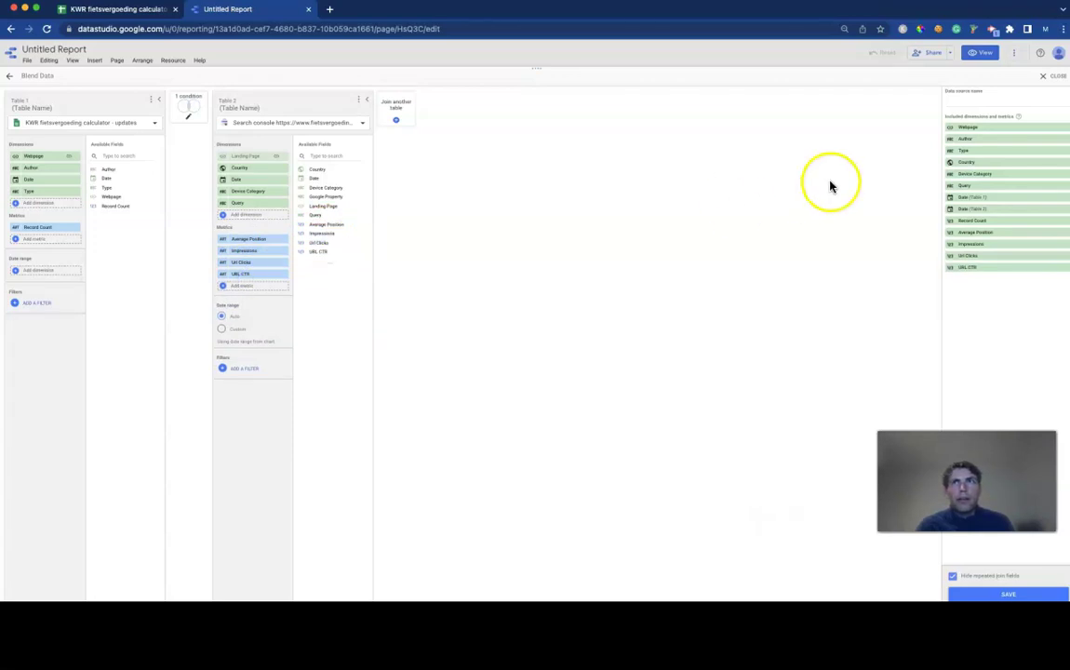
# Name the blended data source "Webpage blend", save it and return to the report.
pyautogui.click(991, 101)
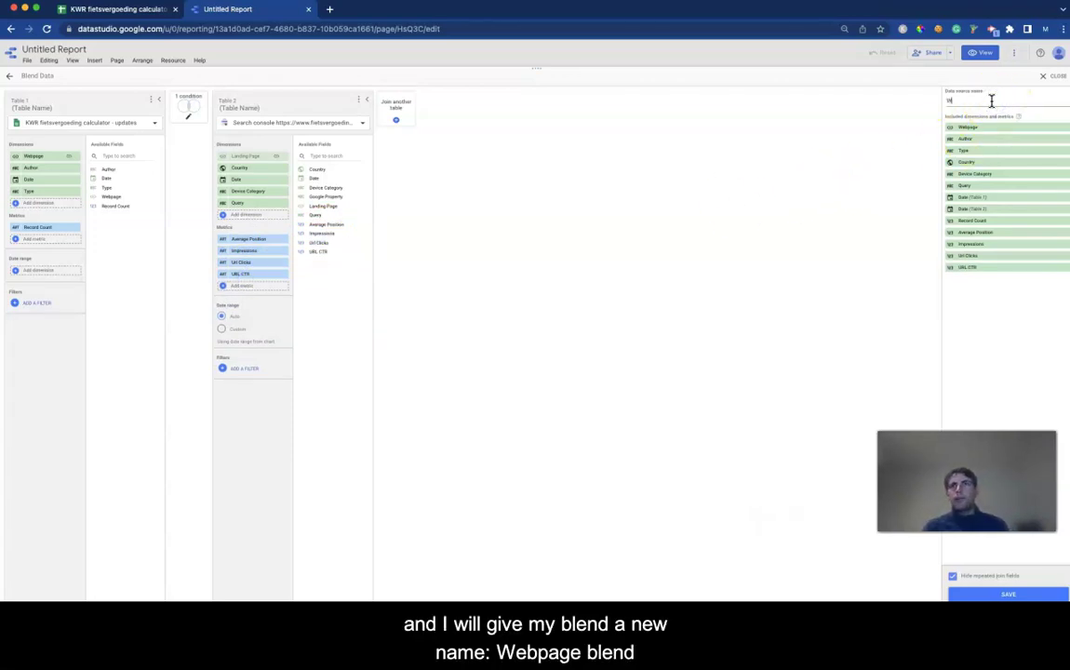
pyautogui.write('Webpage blend')
pyautogui.click(1009, 594)
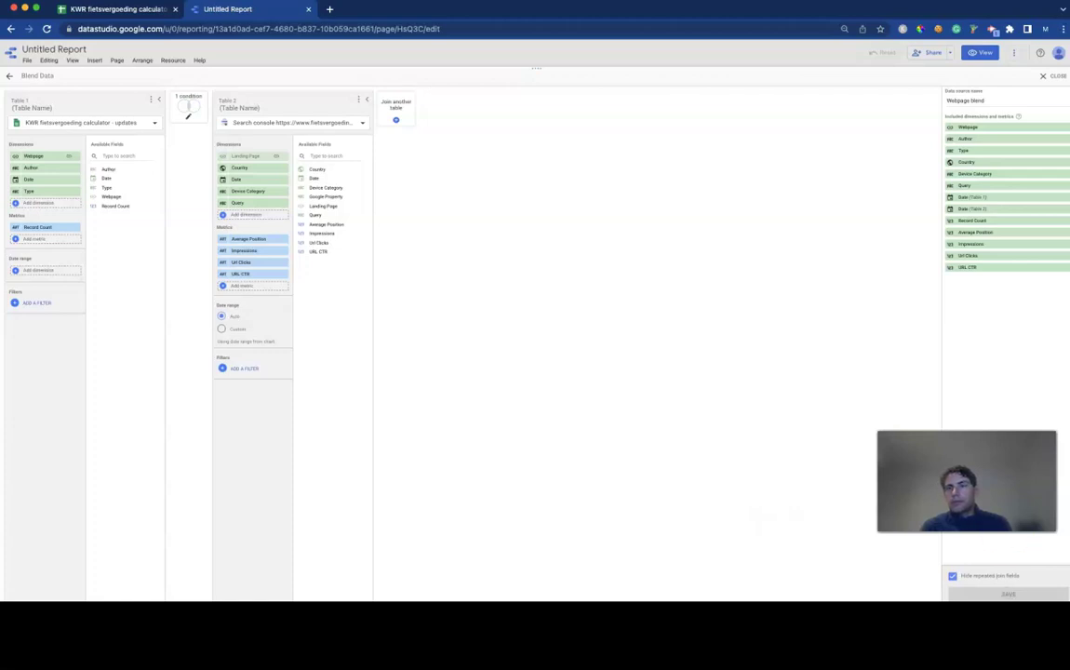
pyautogui.click(1054, 84)
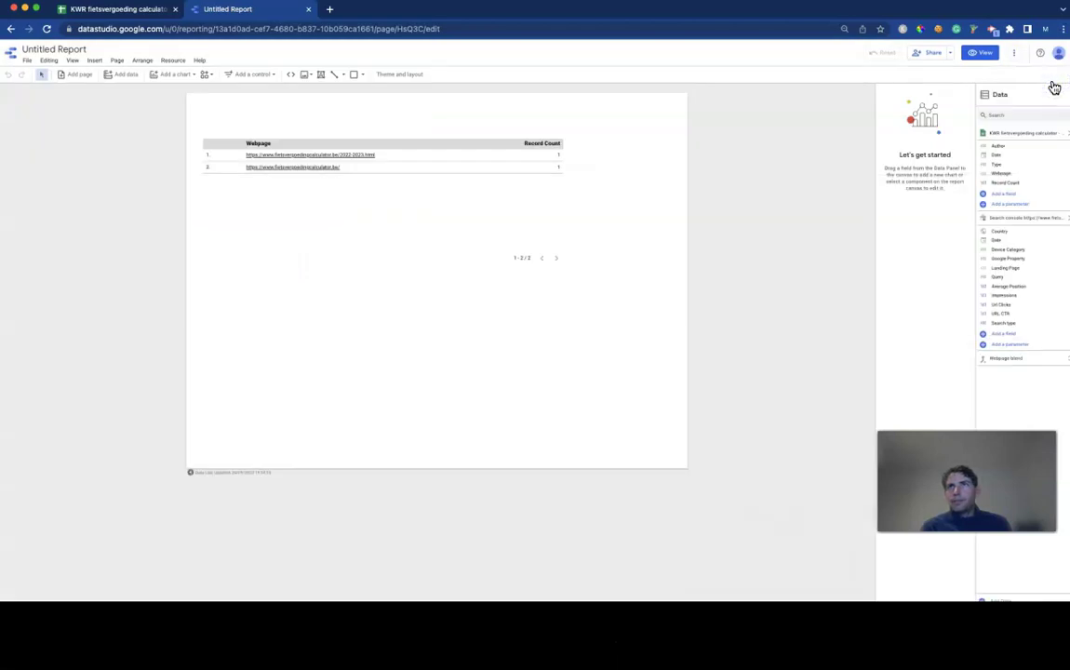
# Switch the report table's data source to Webpage blend.
pyautogui.click(511, 152)
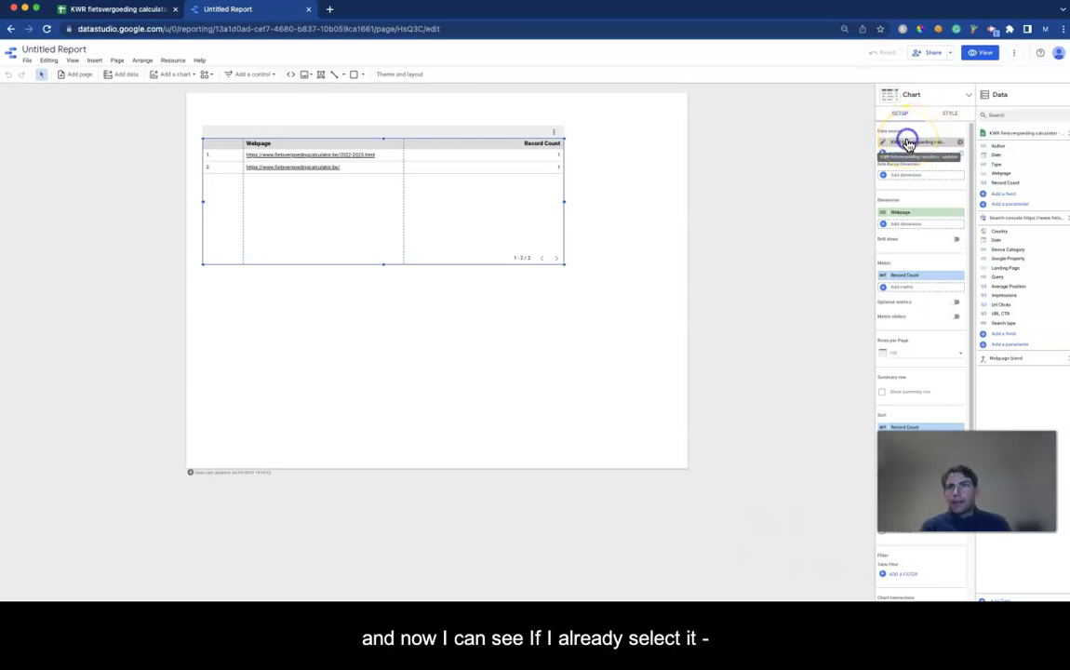
pyautogui.click(907, 143)
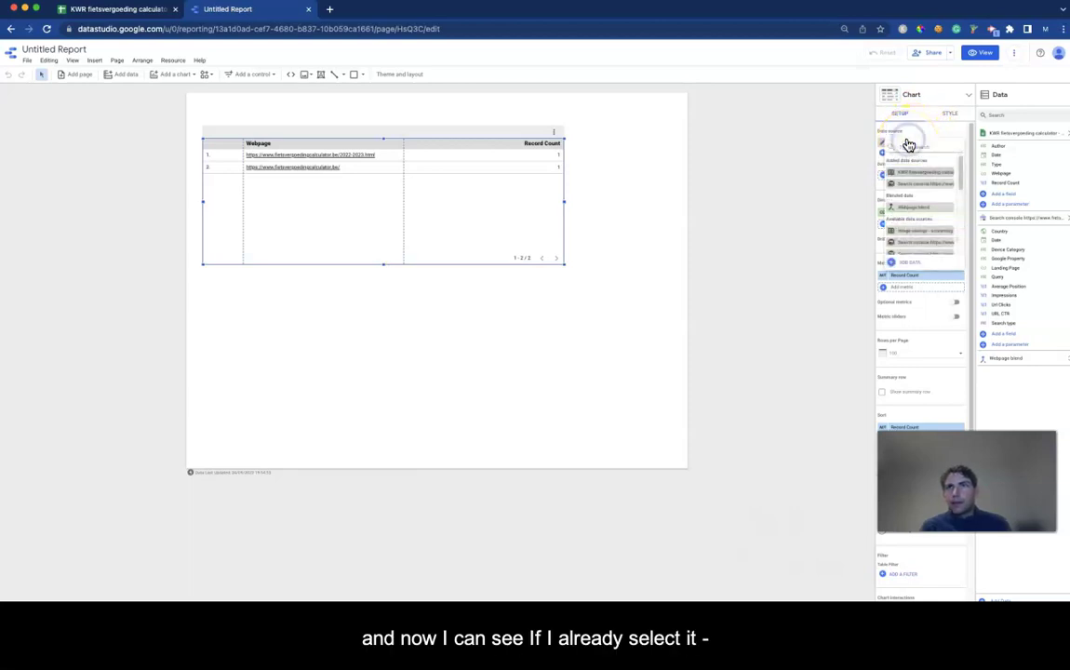
pyautogui.click(909, 208)
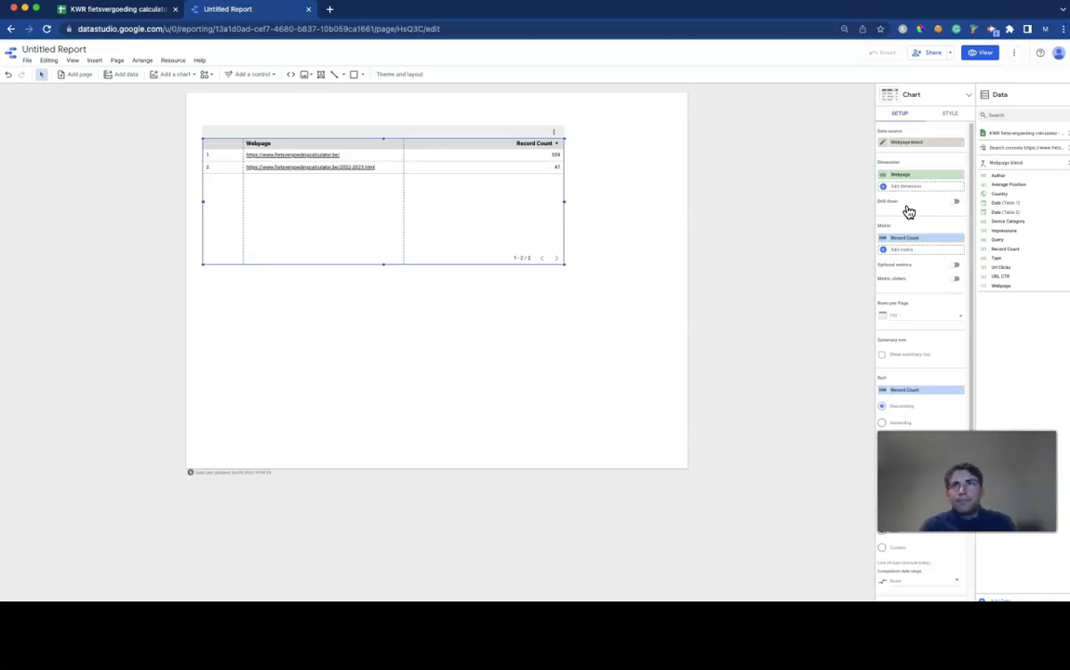
# Replace the table's Record Count metric with Url Clicks and add Impressions as a second metric.
pyautogui.click(915, 236)
pyautogui.moveTo(914, 237); pyautogui.dragTo(915, 243)
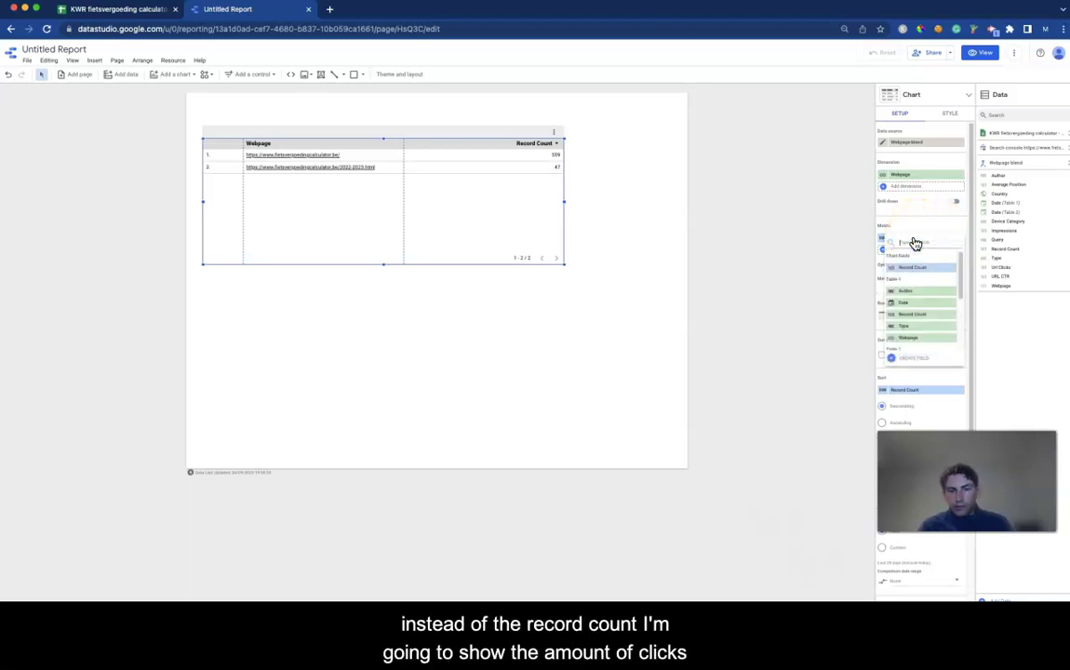
pyautogui.write('click')
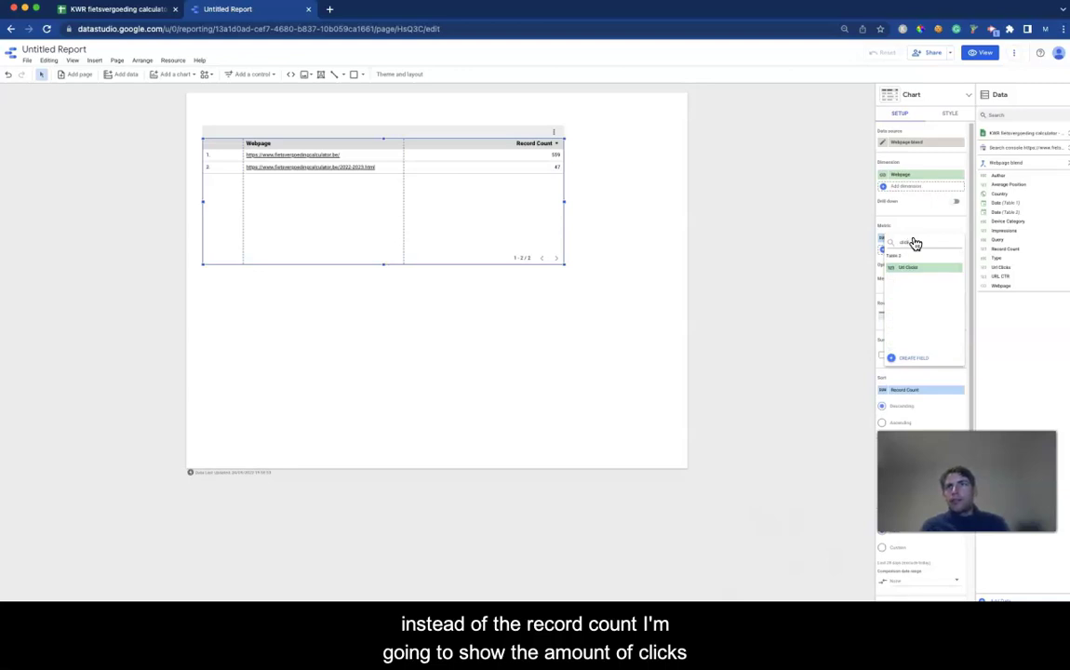
pyautogui.click(918, 268)
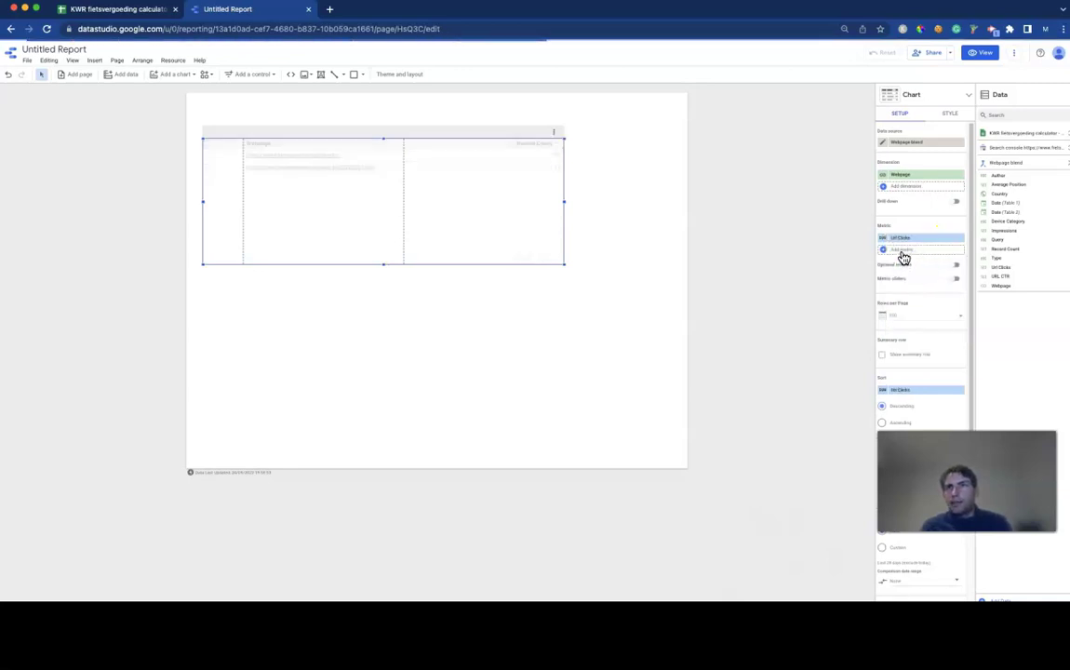
pyautogui.click(904, 252)
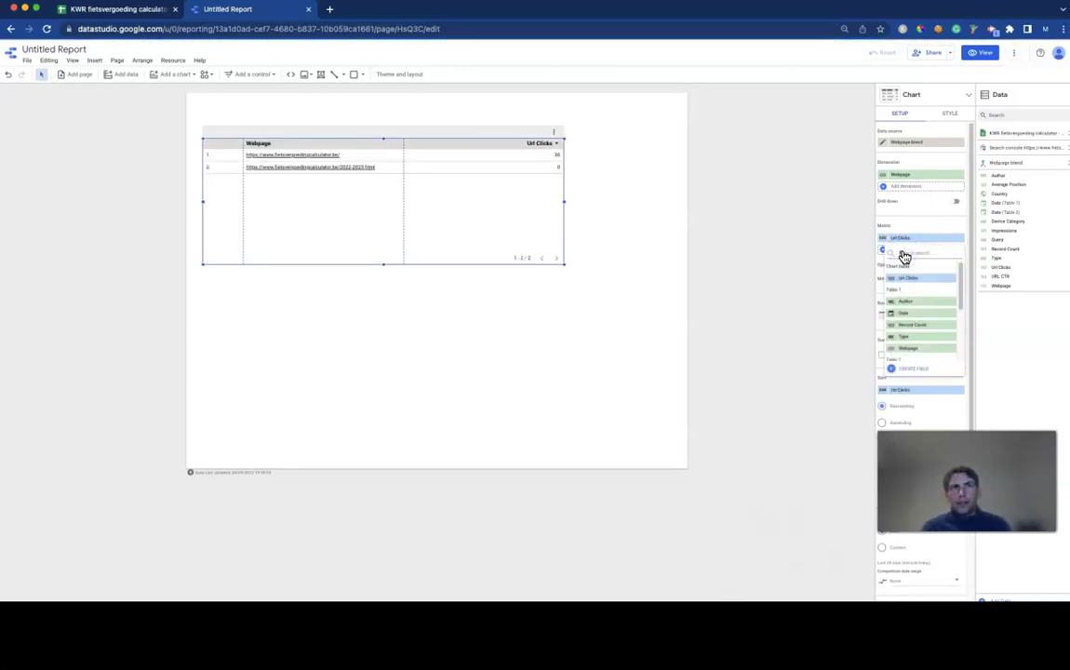
pyautogui.write('impr')
pyautogui.click(915, 289)
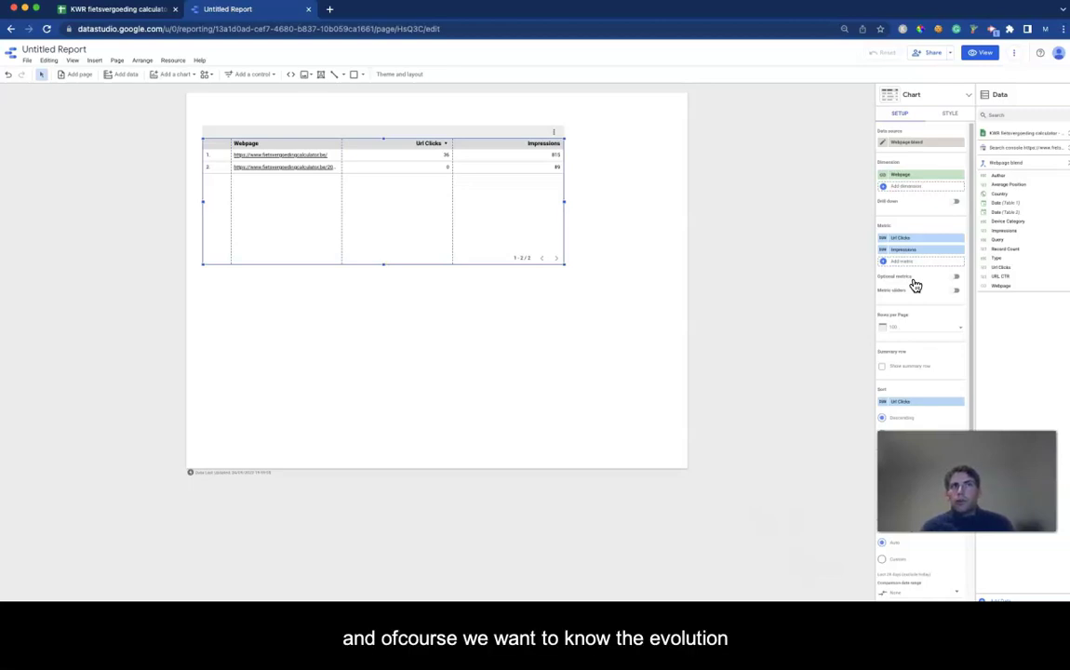
# Set the table's comparison date range to Previous period and apply it.
pyautogui.scroll(-5, 915, 286)
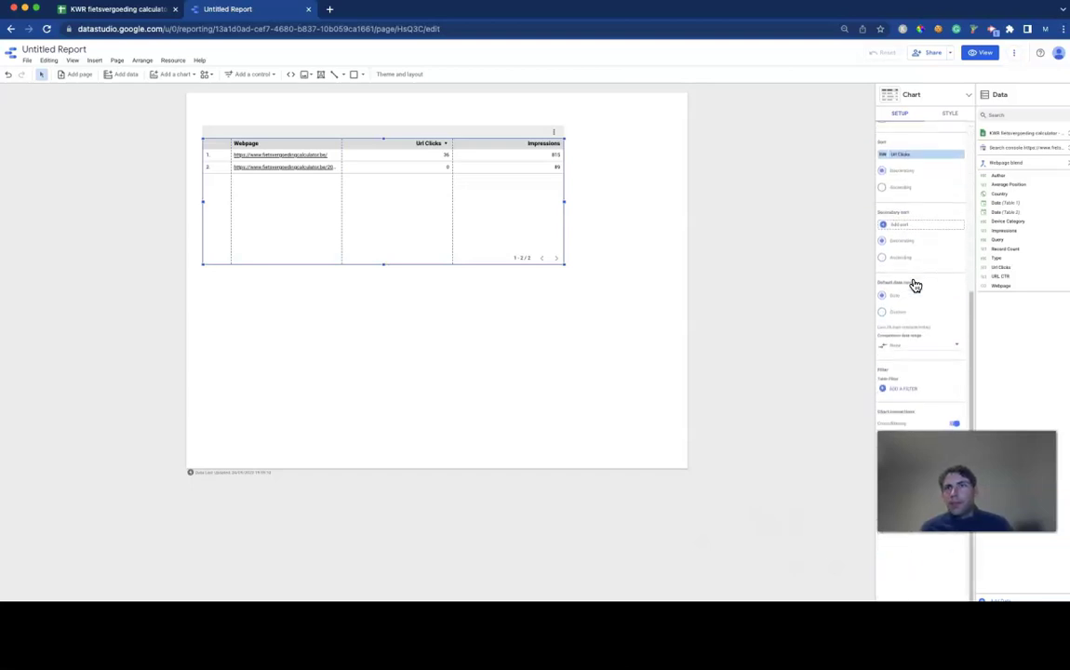
pyautogui.click(903, 346)
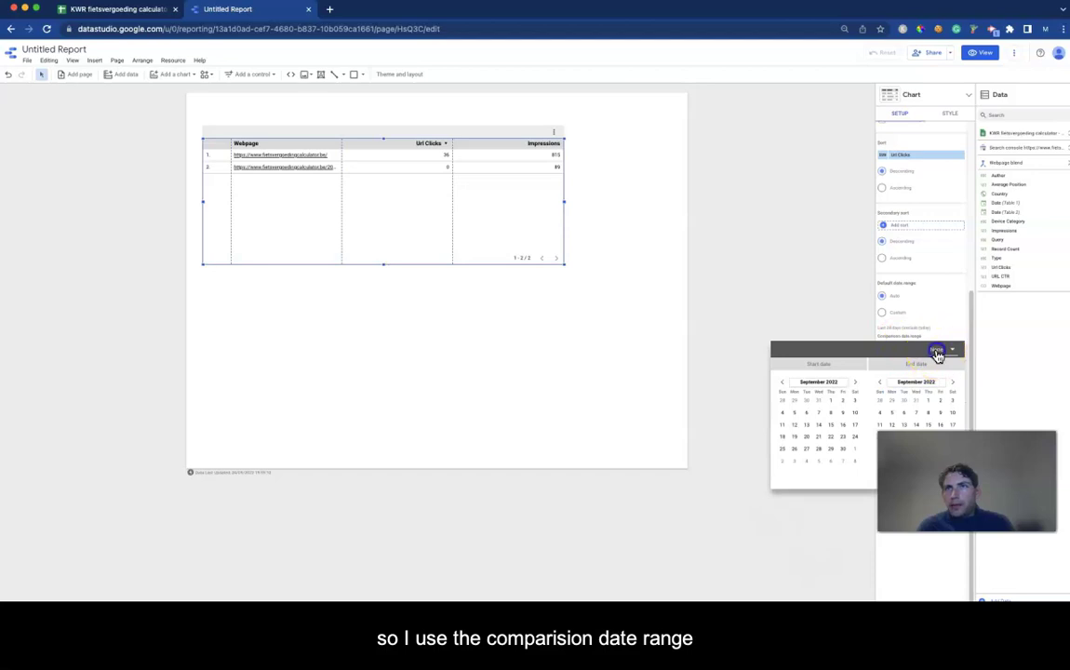
pyautogui.click(936, 350)
pyautogui.click(942, 309)
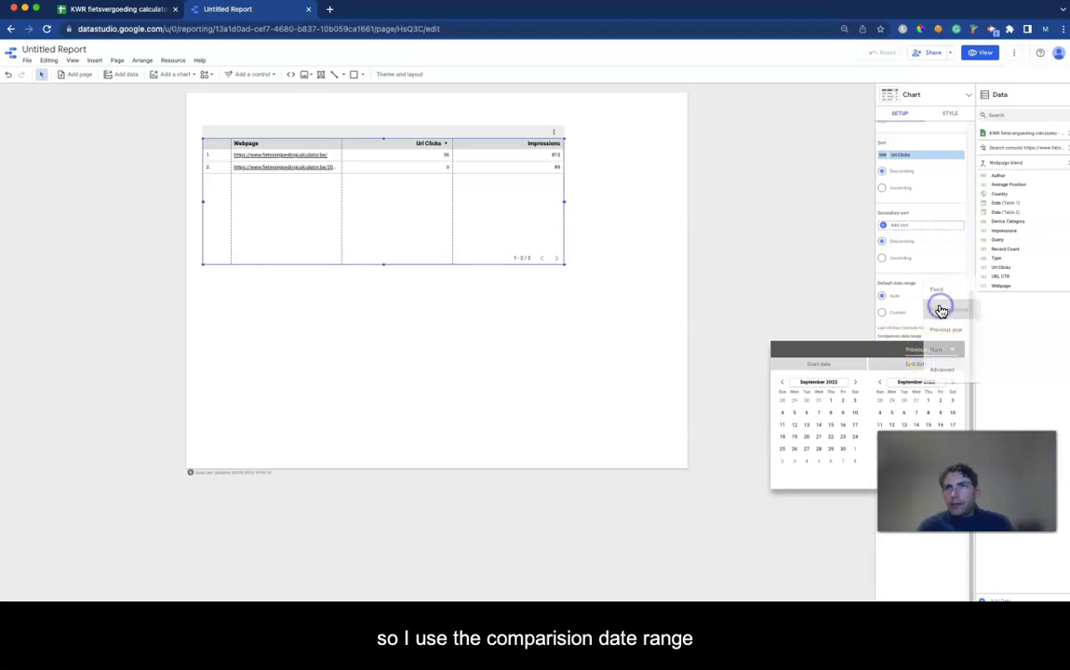
pyautogui.click(946, 479)
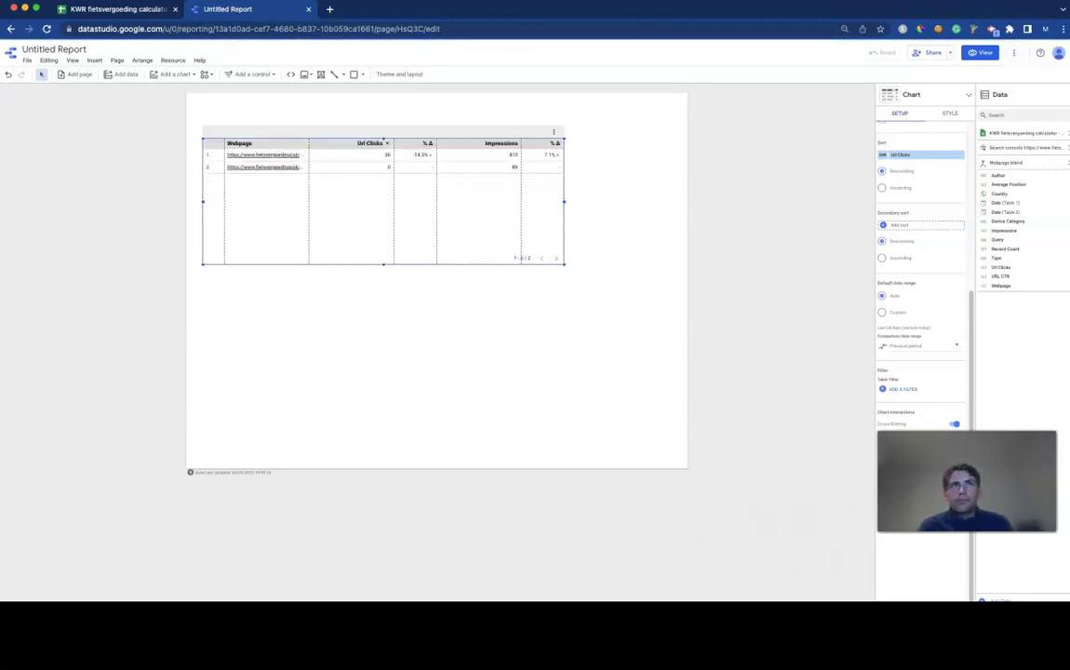
# Insert a date range control above the table, aligned with the table's right edge.
pyautogui.click(94, 62)
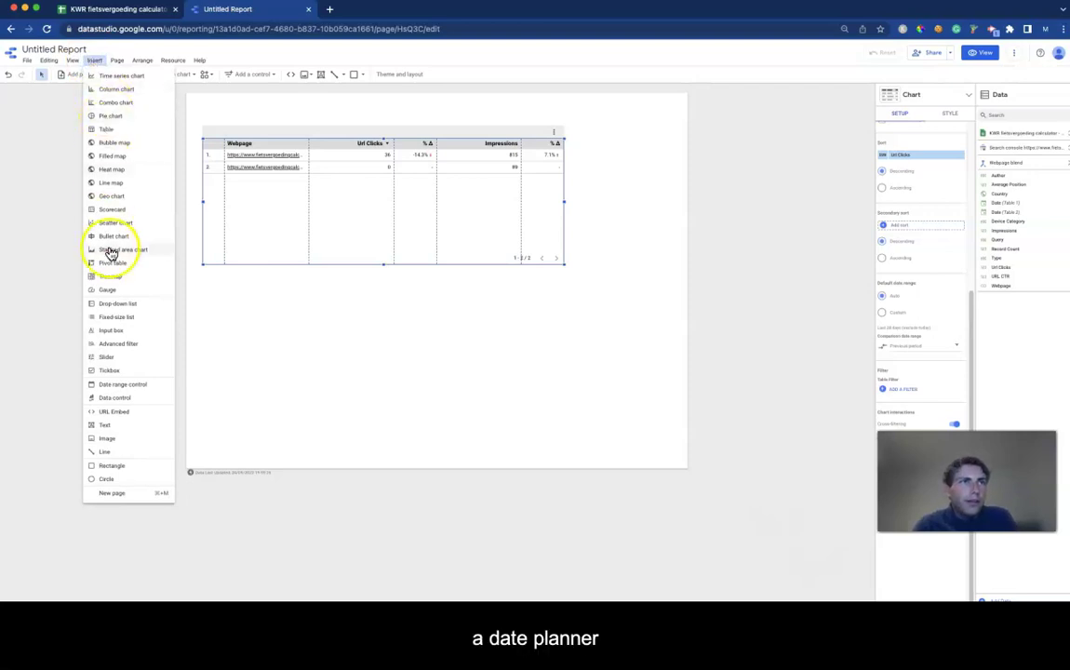
pyautogui.click(113, 384)
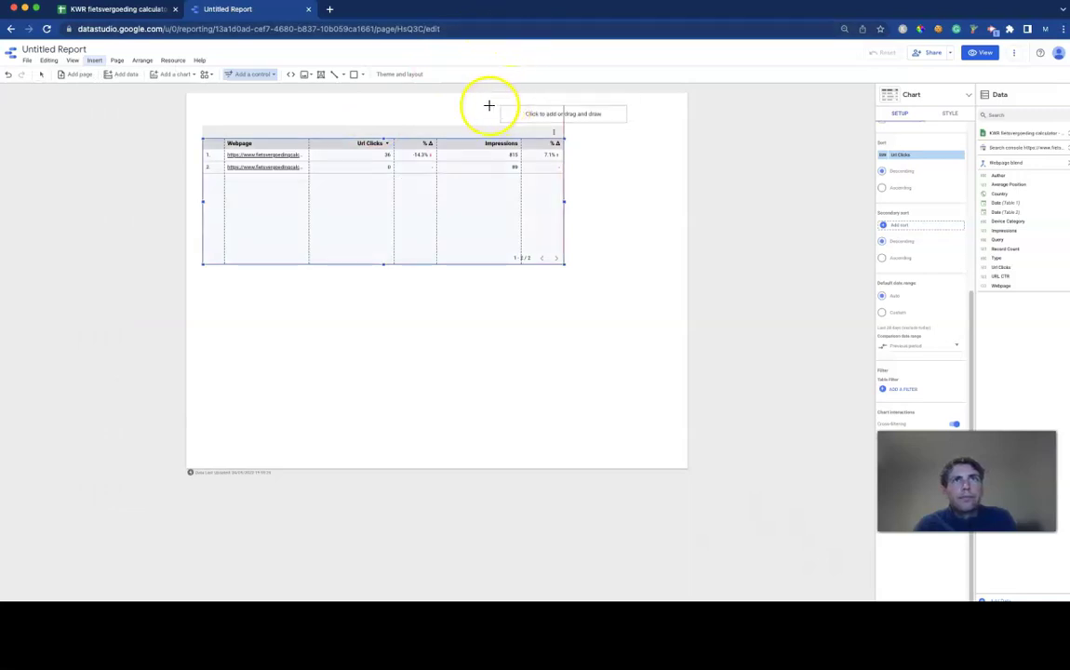
pyautogui.click(436, 99)
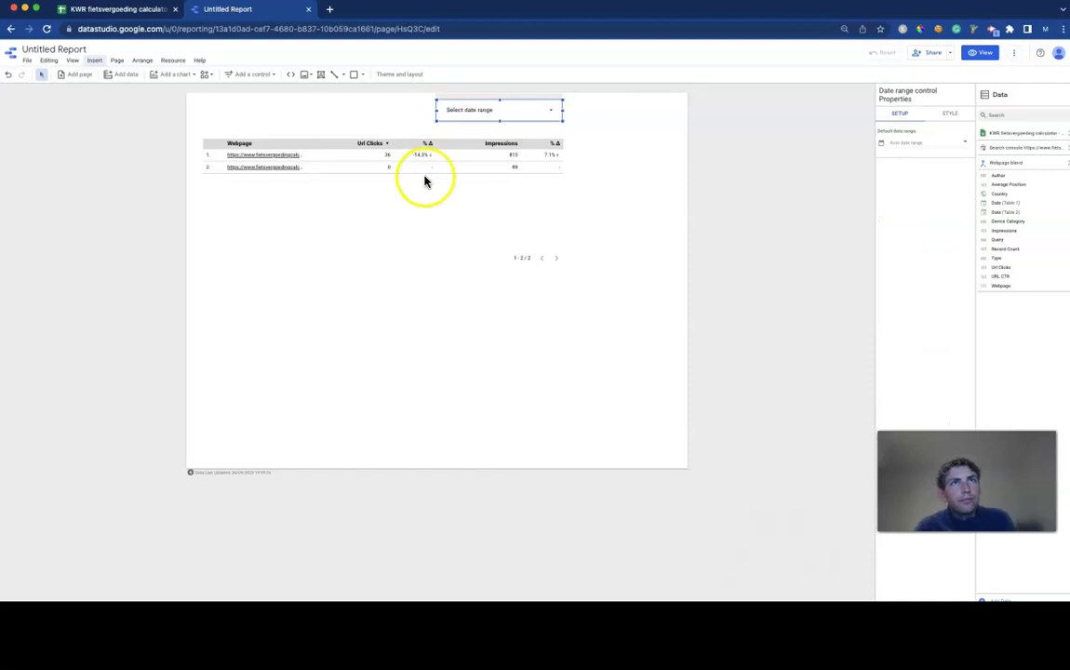
# Add Author and Date (Table 1) as dimensions to the webpage table and widen it toward the page's right edge.
pyautogui.click(410, 203)
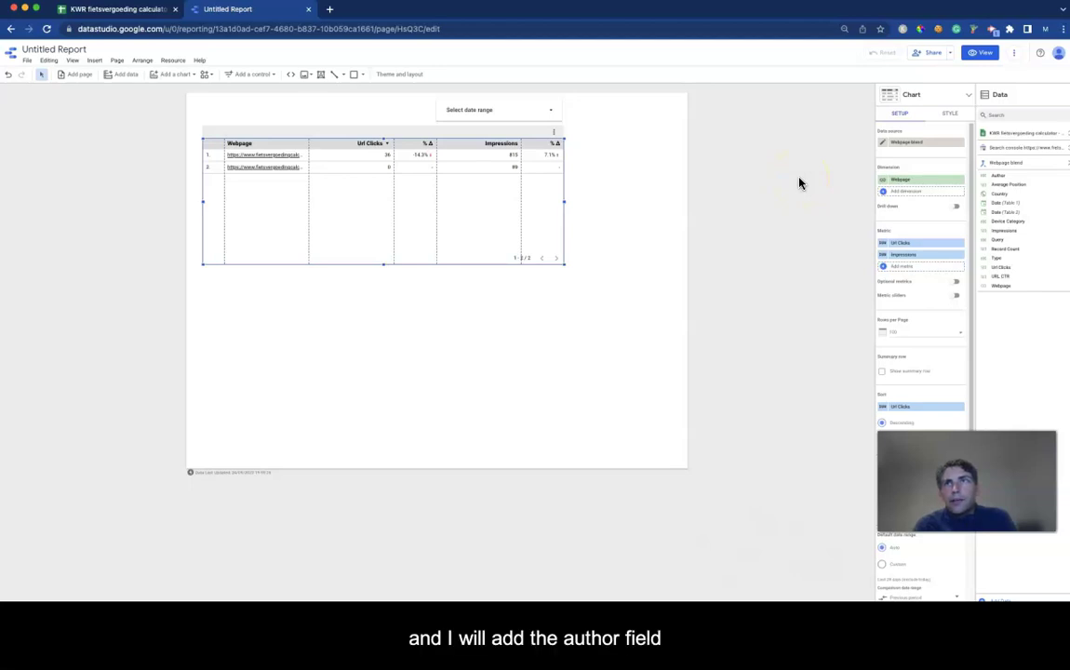
pyautogui.moveTo(996, 175); pyautogui.dragTo(932, 190)
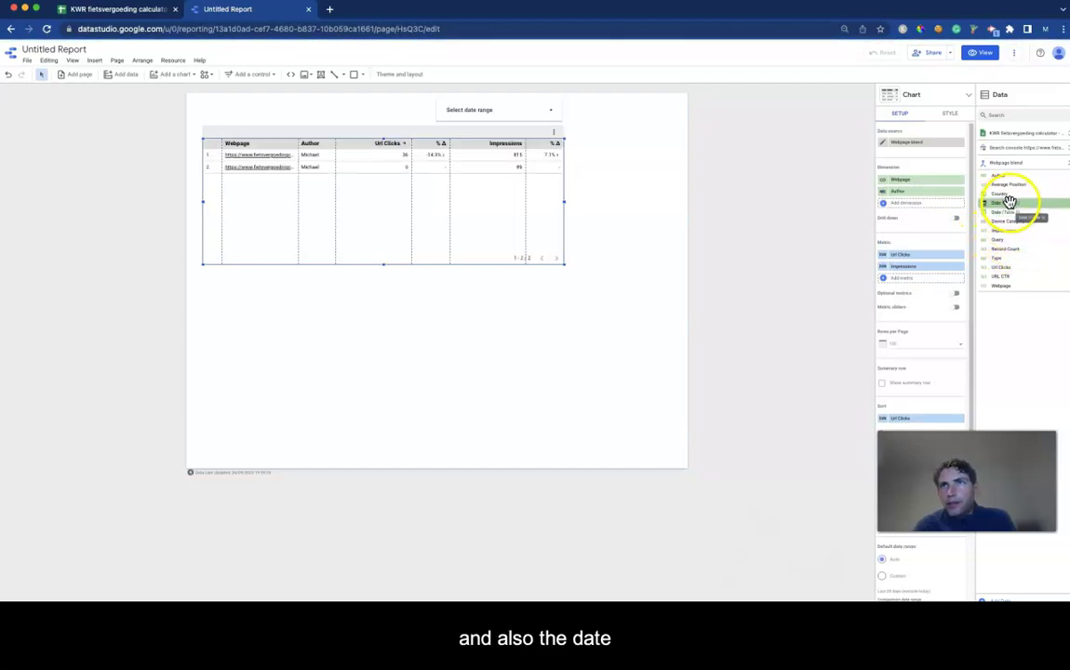
pyautogui.moveTo(1011, 202); pyautogui.dragTo(935, 203)
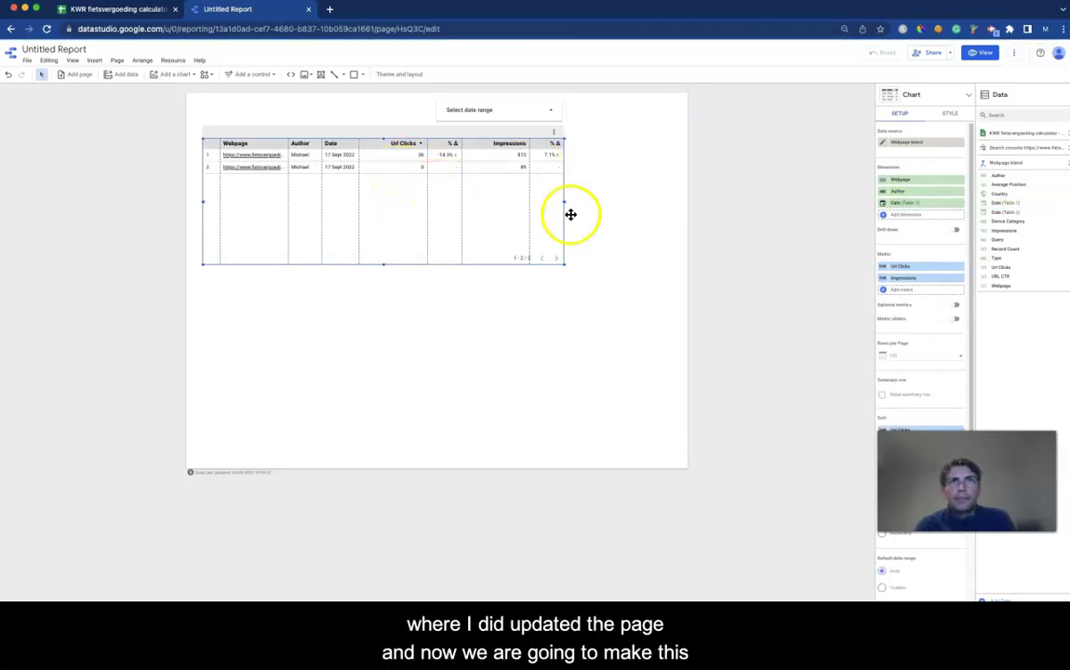
pyautogui.moveTo(564, 201); pyautogui.dragTo(642, 203)
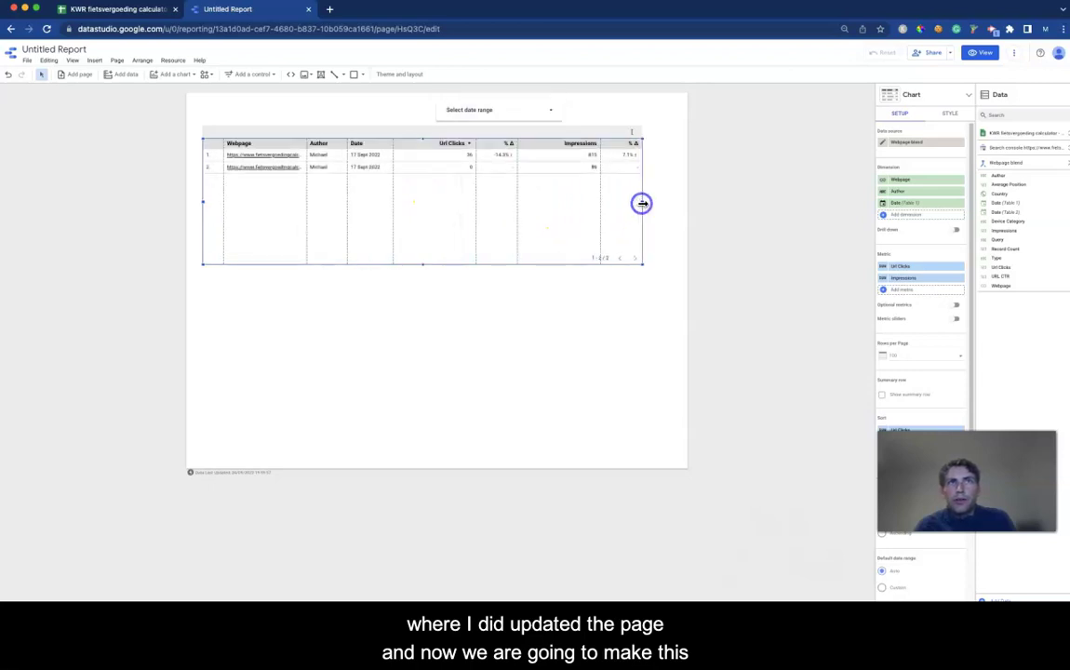
# Resize the webpage table's columns to fit their data.
pyautogui.rightClick(527, 210)
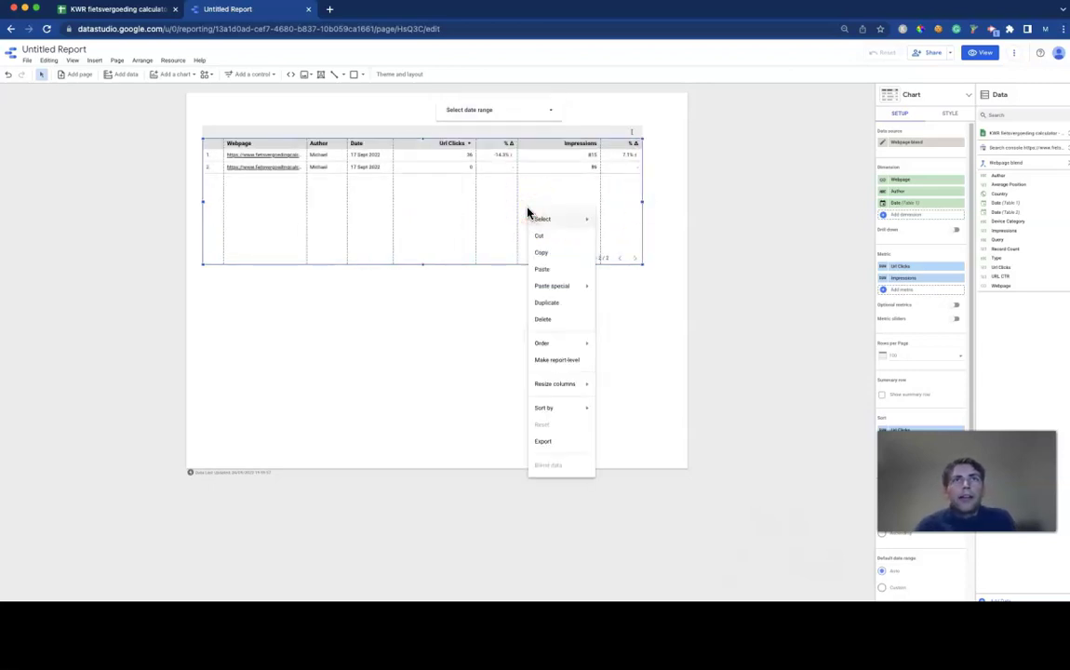
pyautogui.moveTo(559, 382)
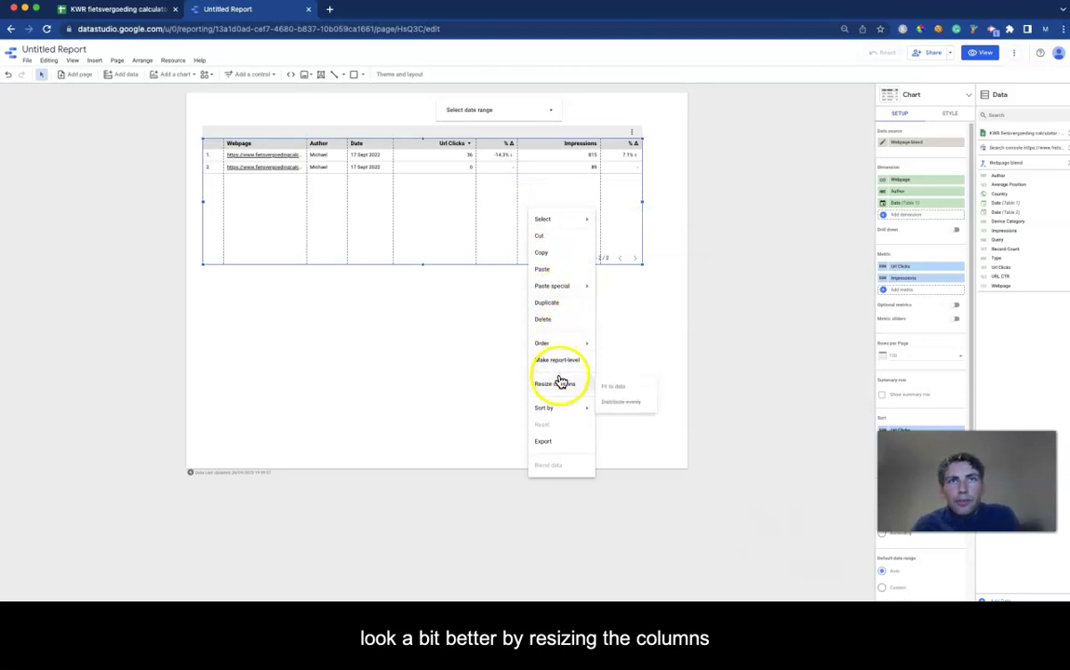
pyautogui.click(613, 387)
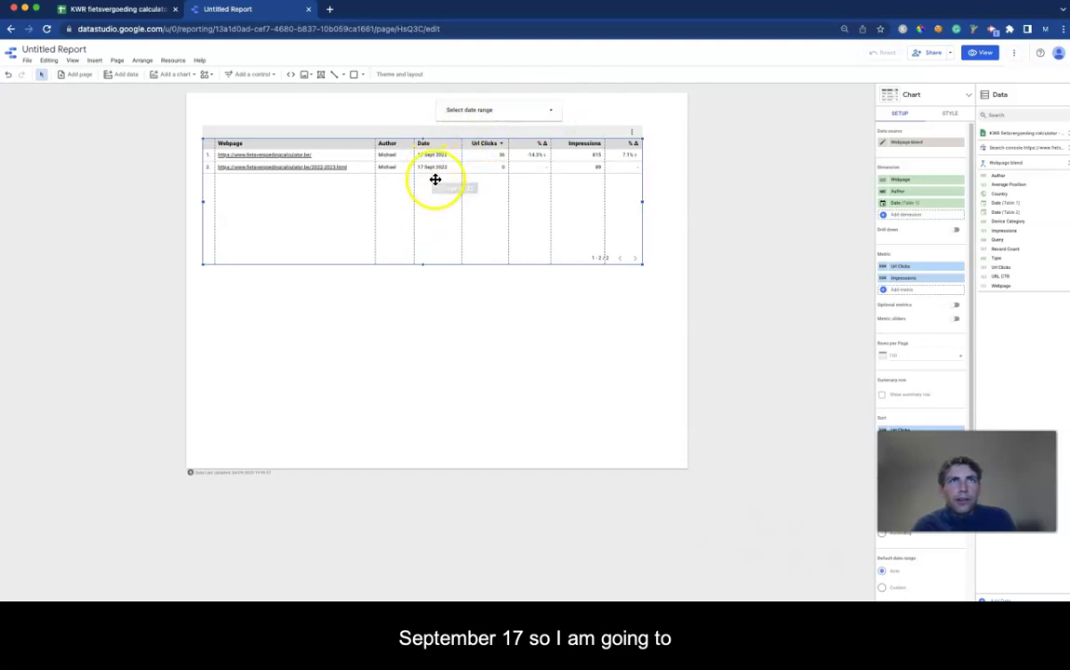
# Set the date range control to a fixed range from 17 Sept 2022 to 24 Sept 2022 and apply it.
pyautogui.click(555, 114)
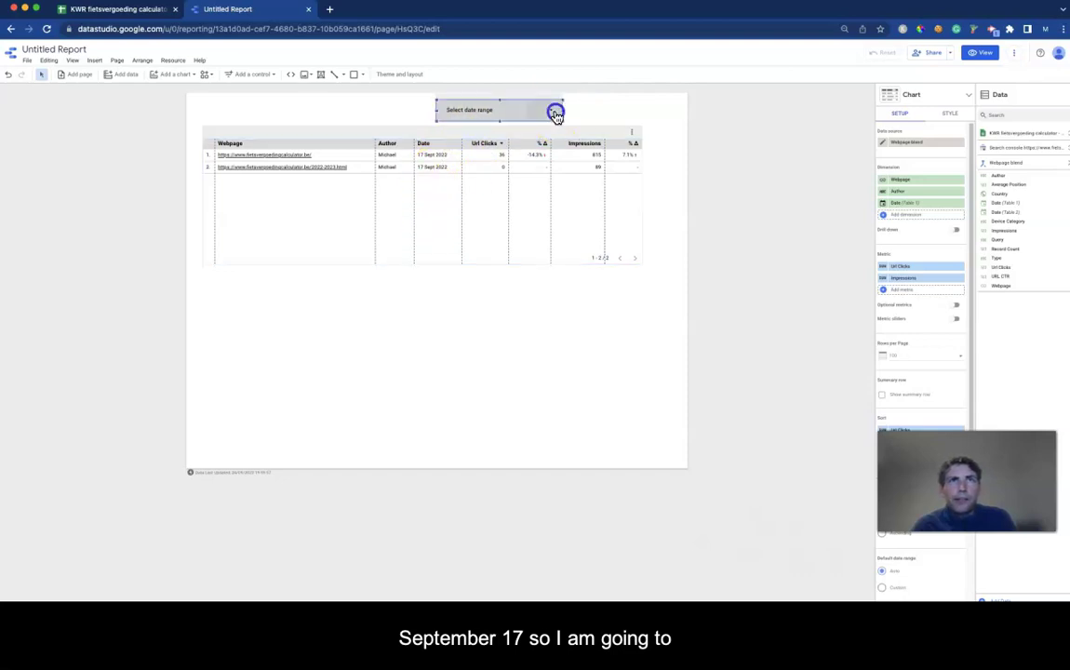
pyautogui.click(541, 115)
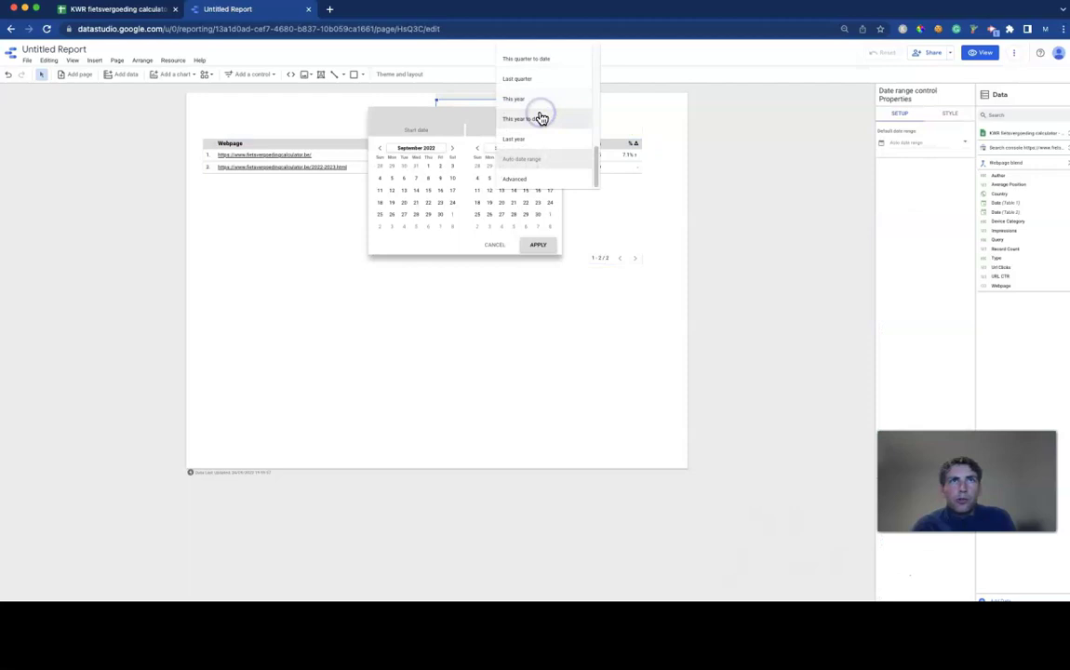
pyautogui.moveTo(596, 166); pyautogui.dragTo(603, 61)
pyautogui.click(454, 192)
pyautogui.click(452, 191)
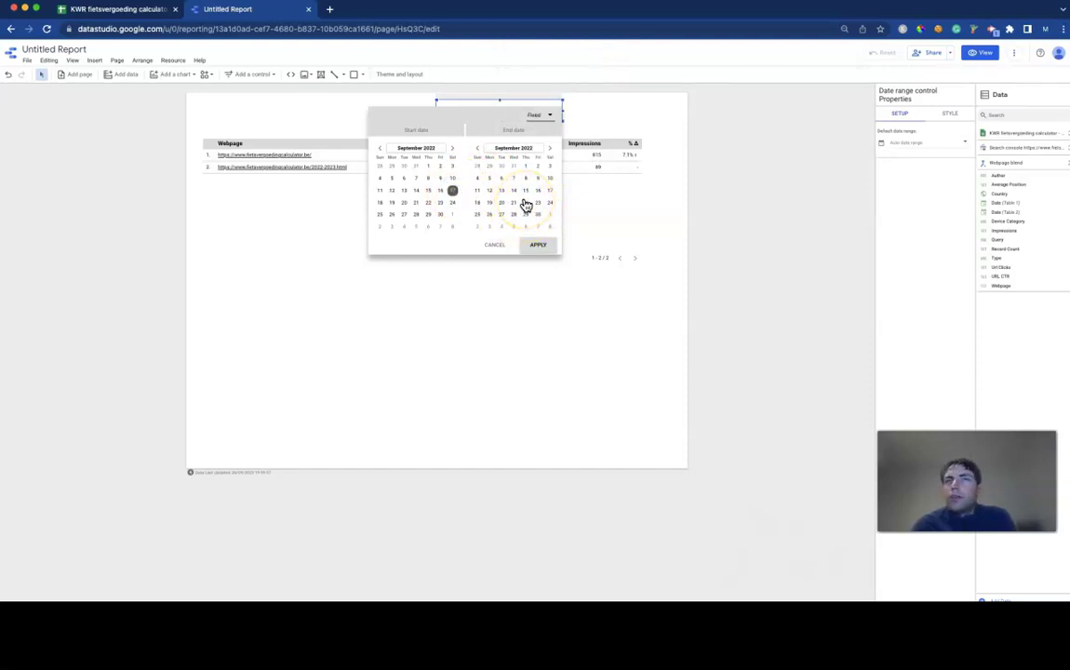
pyautogui.click(550, 202)
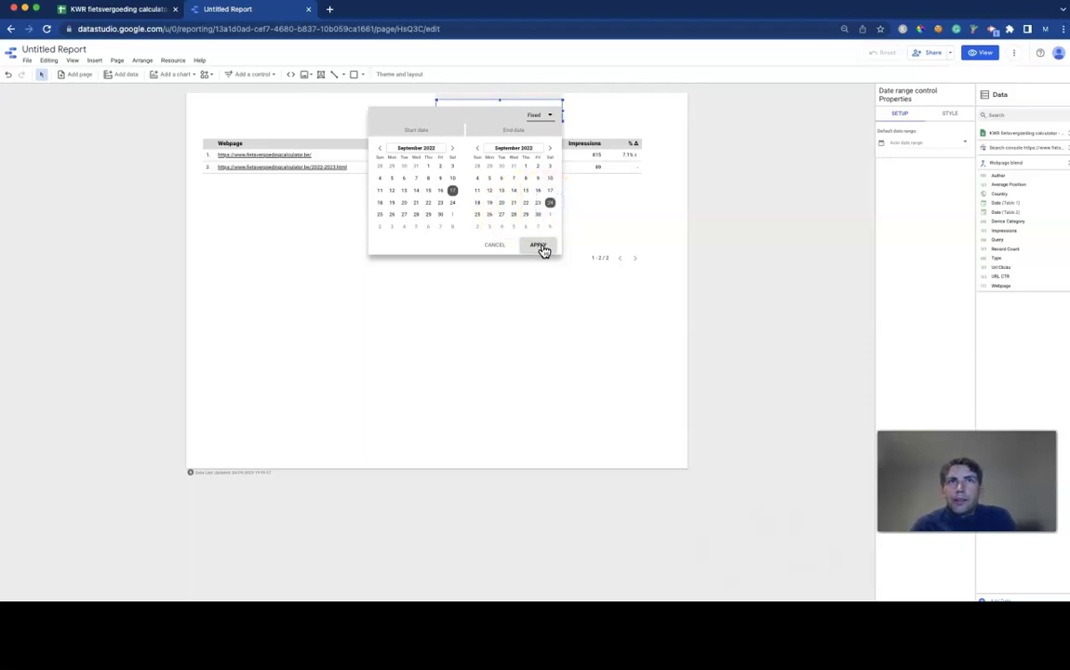
pyautogui.click(540, 247)
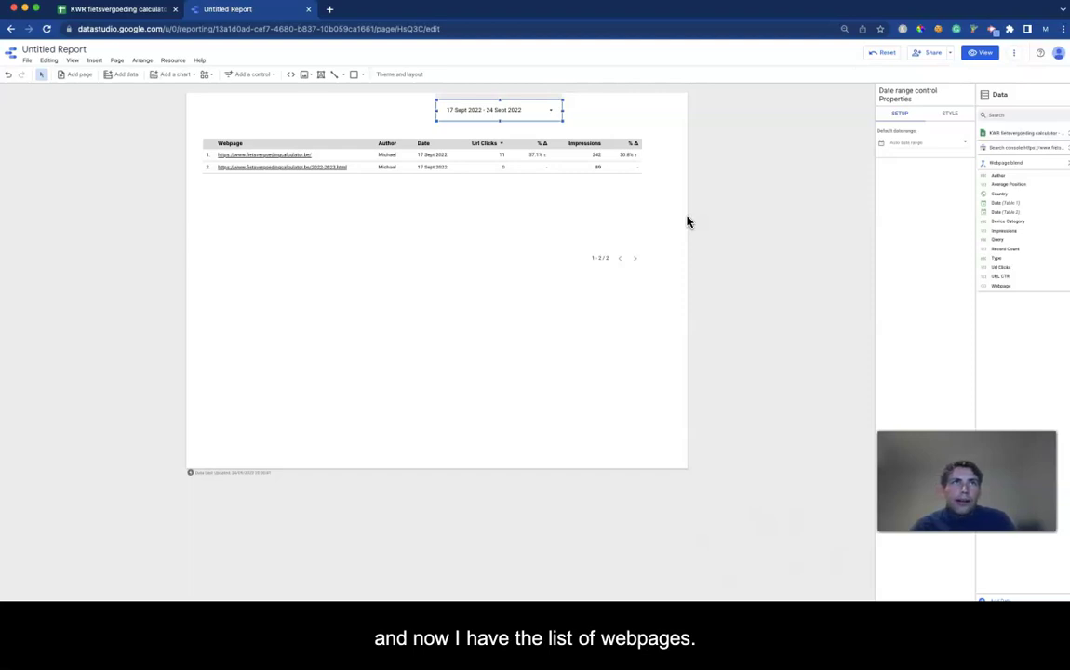
# Reduce the height of the webpage table slightly and place a copy of it directly below.
pyautogui.click(526, 218)
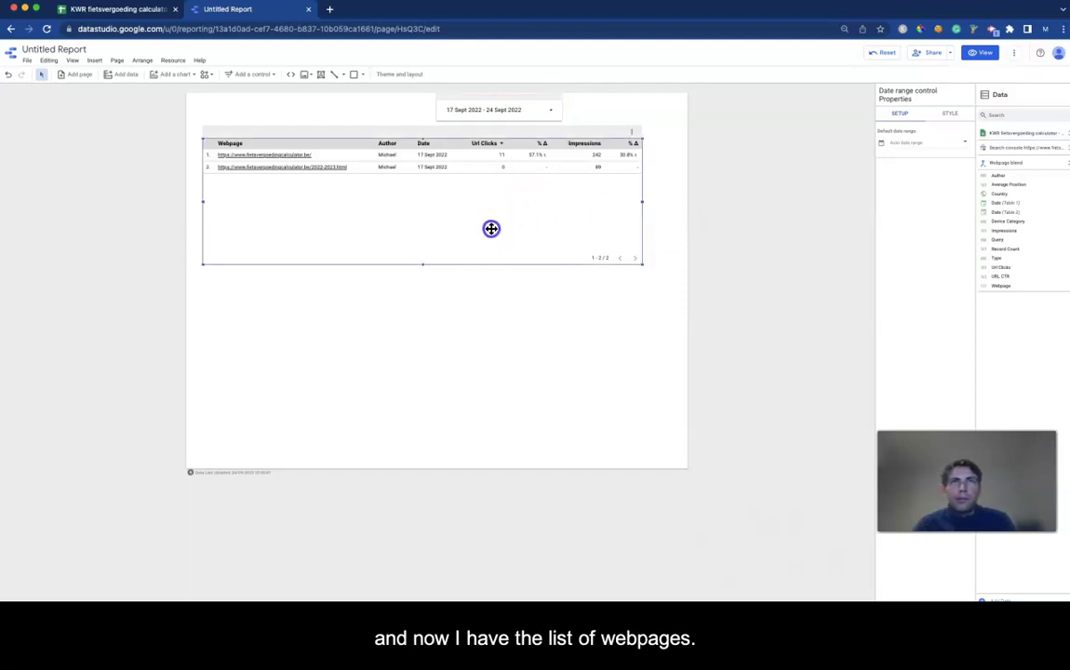
pyautogui.moveTo(421, 263); pyautogui.dragTo(423, 248)
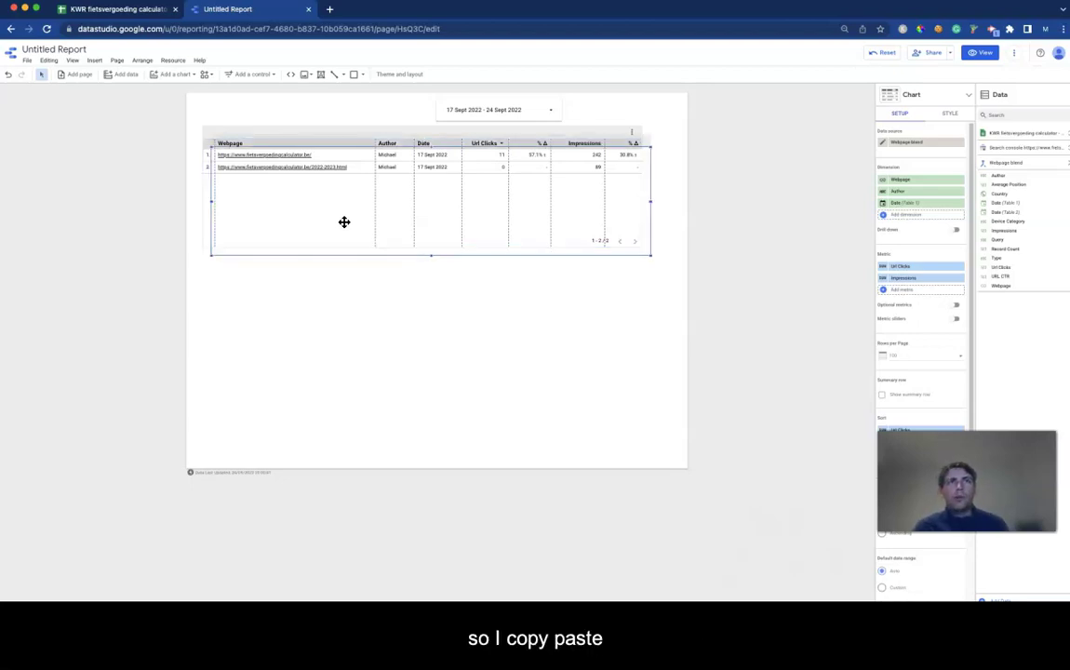
pyautogui.press('super+v')
pyautogui.moveTo(322, 355); pyautogui.dragTo(338, 332)
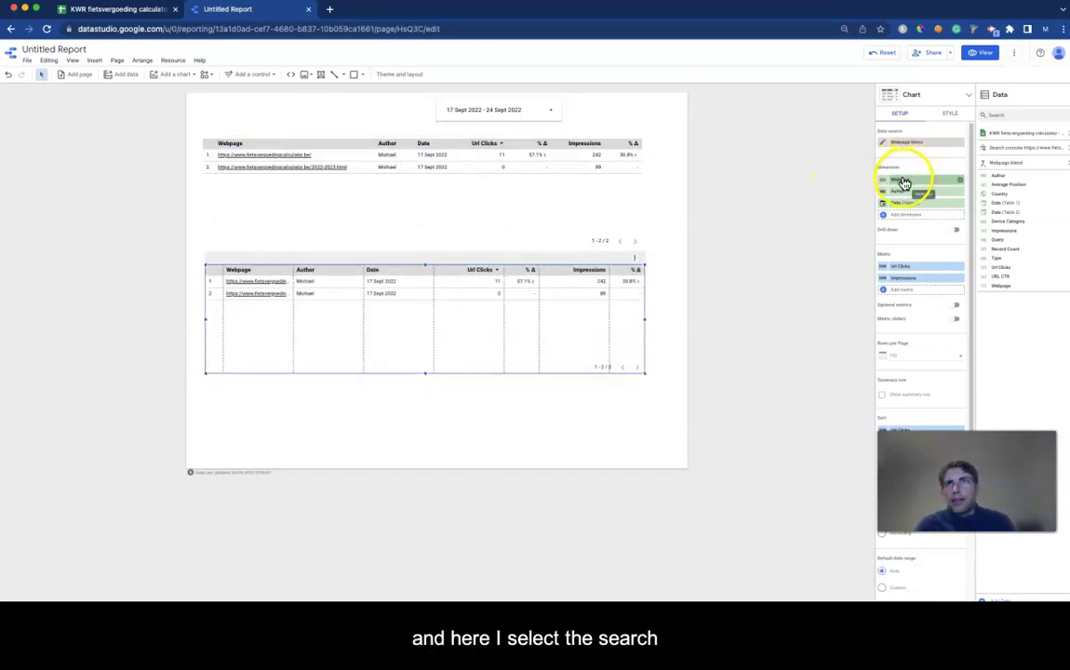
# Replace the Webpage dimension of the copied table with Query.
pyautogui.click(903, 180)
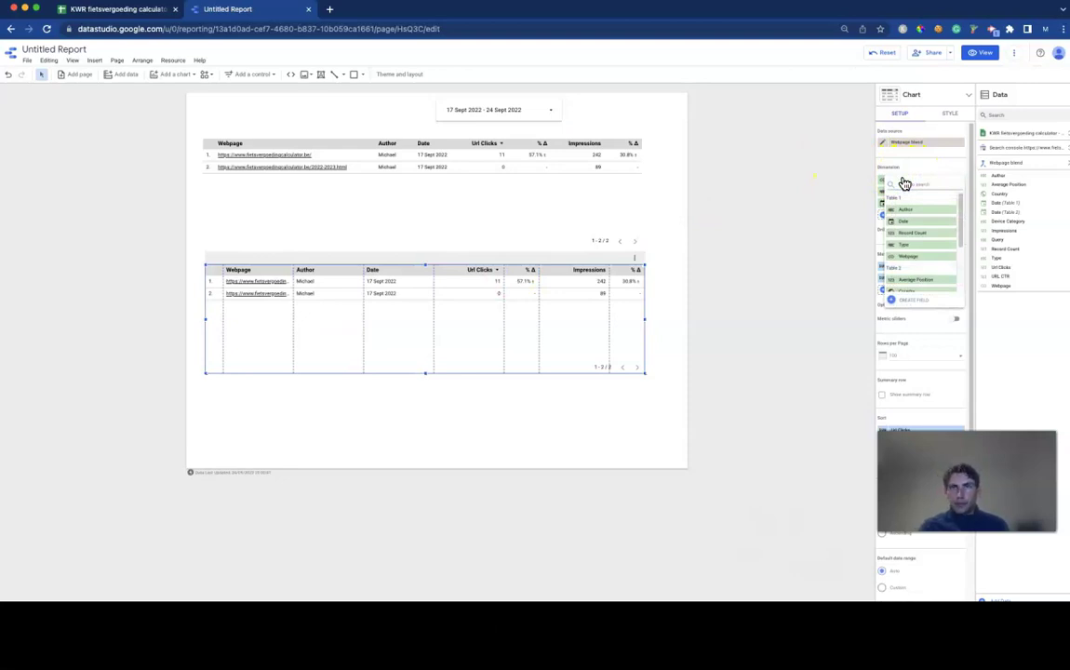
pyautogui.write('query')
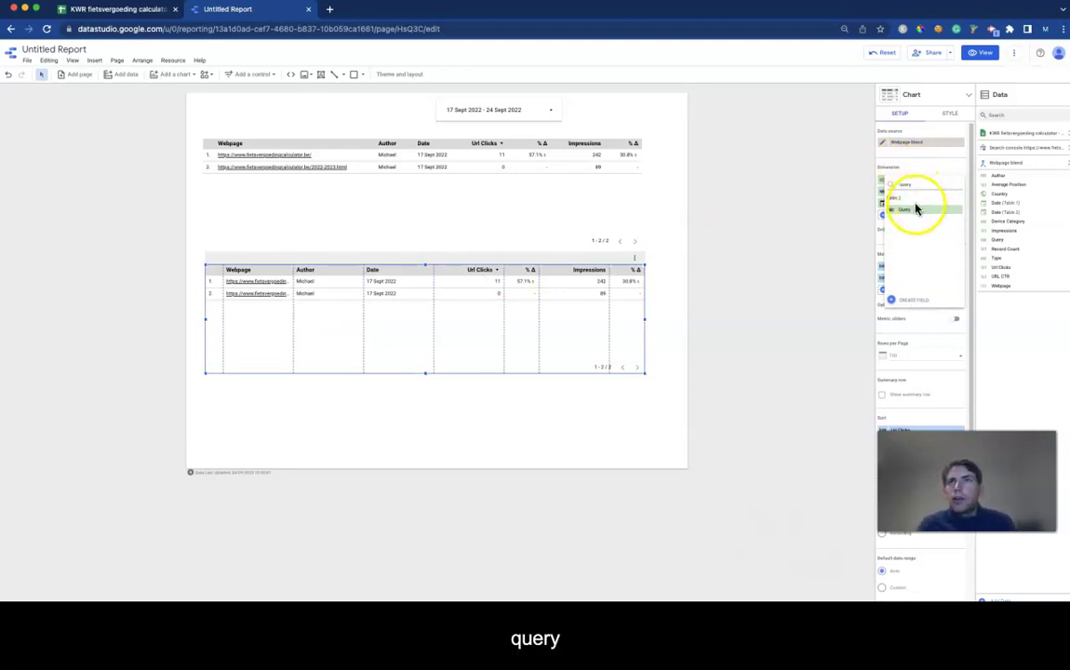
pyautogui.click(918, 212)
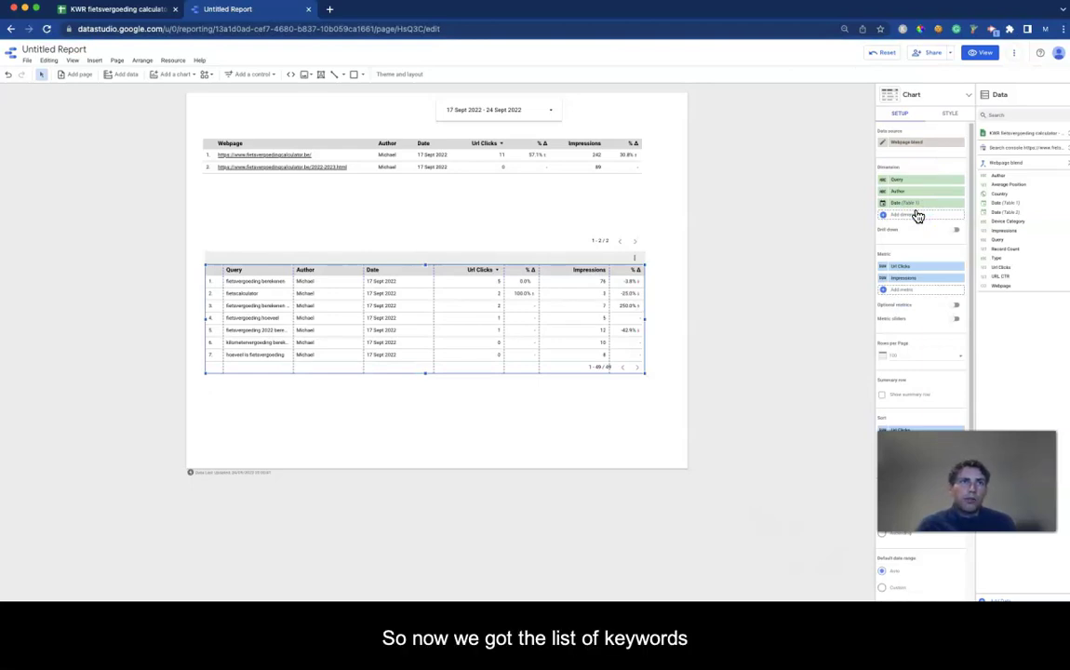
# Enlarge the query table toward the page's lower-right corner and set its rows per page to 10.
pyautogui.moveTo(645, 373); pyautogui.dragTo(669, 430)
pyautogui.click(914, 357)
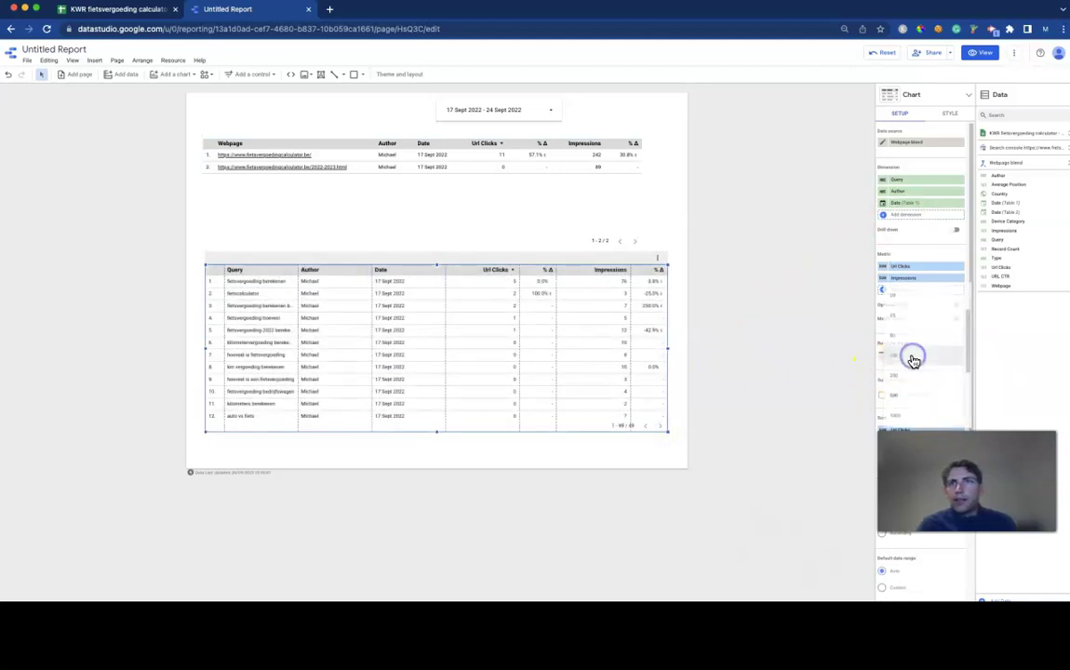
pyautogui.moveTo(968, 339); pyautogui.dragTo(968, 293)
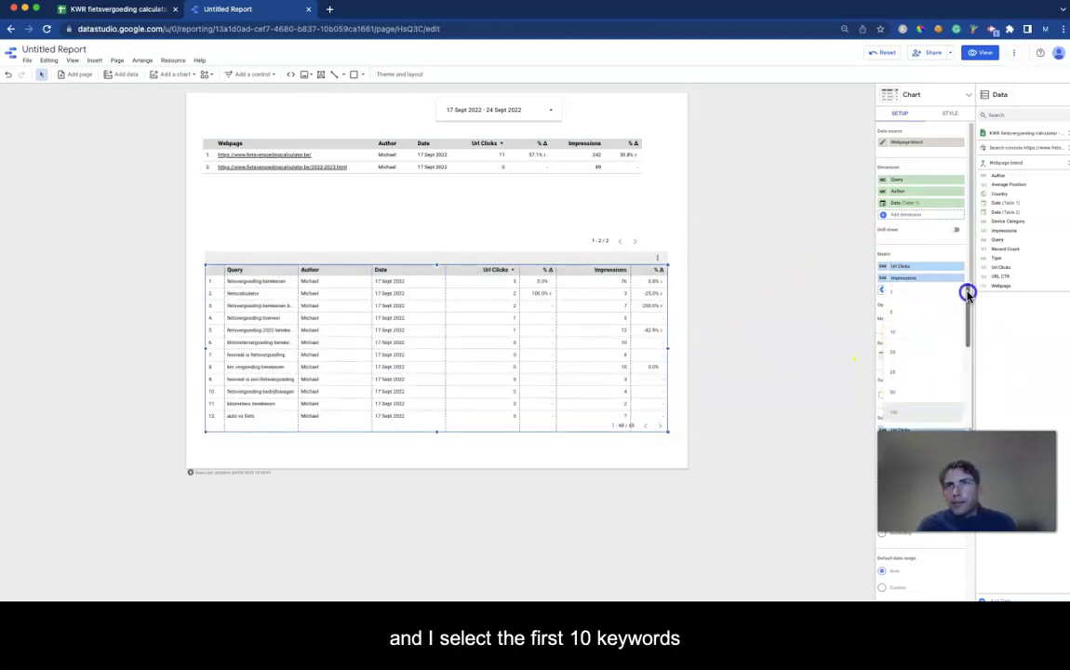
pyautogui.click(907, 333)
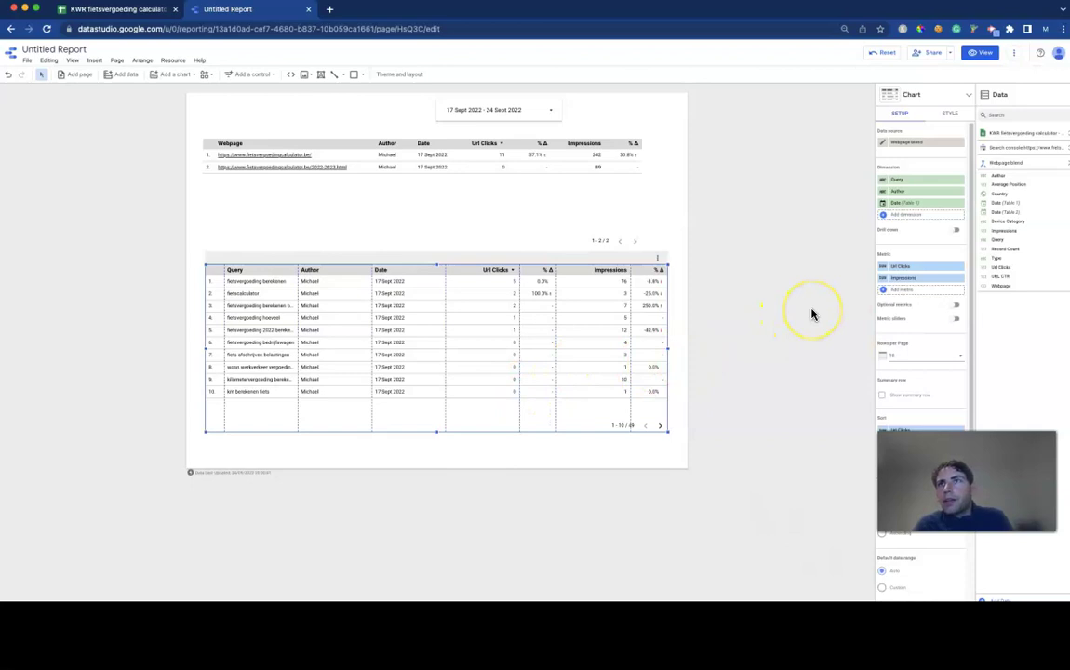
# Remove the Author and Date dimensions from the query table and add Average Position as a third metric.
pyautogui.click(957, 193)
pyautogui.click(957, 194)
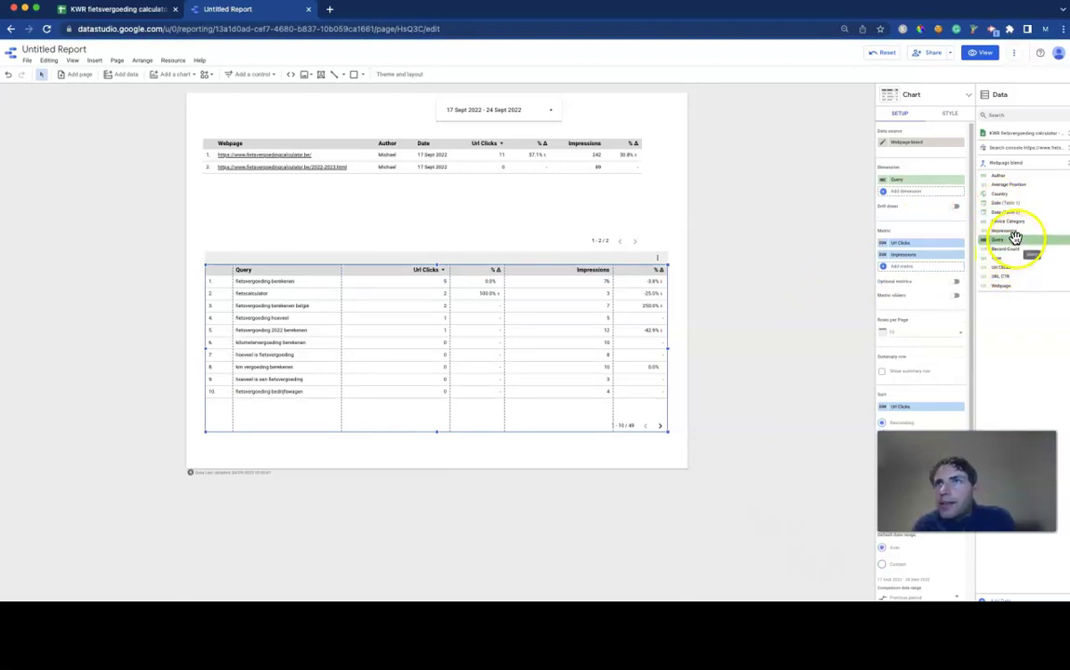
pyautogui.moveTo(1010, 184); pyautogui.dragTo(928, 271)
pyautogui.click(530, 366)
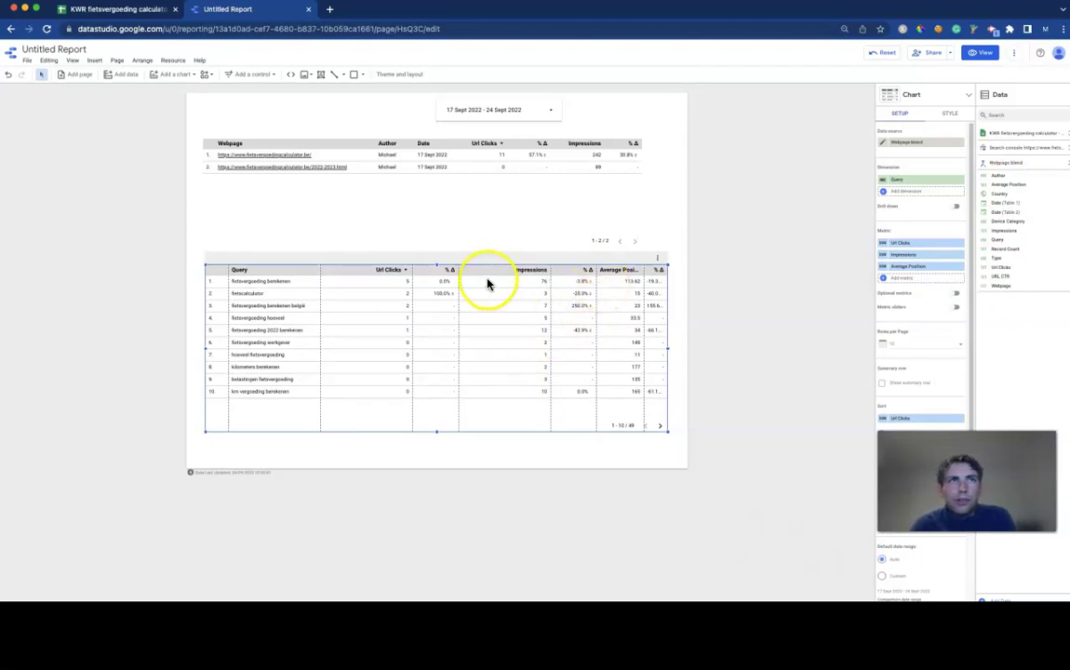
# Set the Average Position metric's aggregation to Average and resize the query table's columns to fit their data.
pyautogui.click(884, 267)
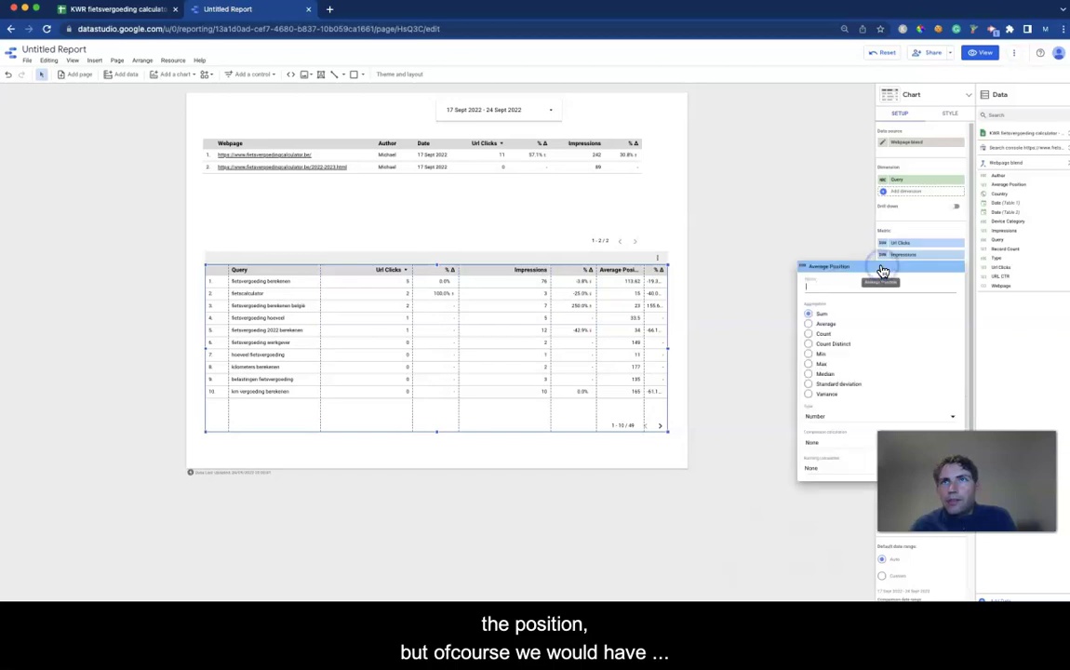
pyautogui.click(825, 324)
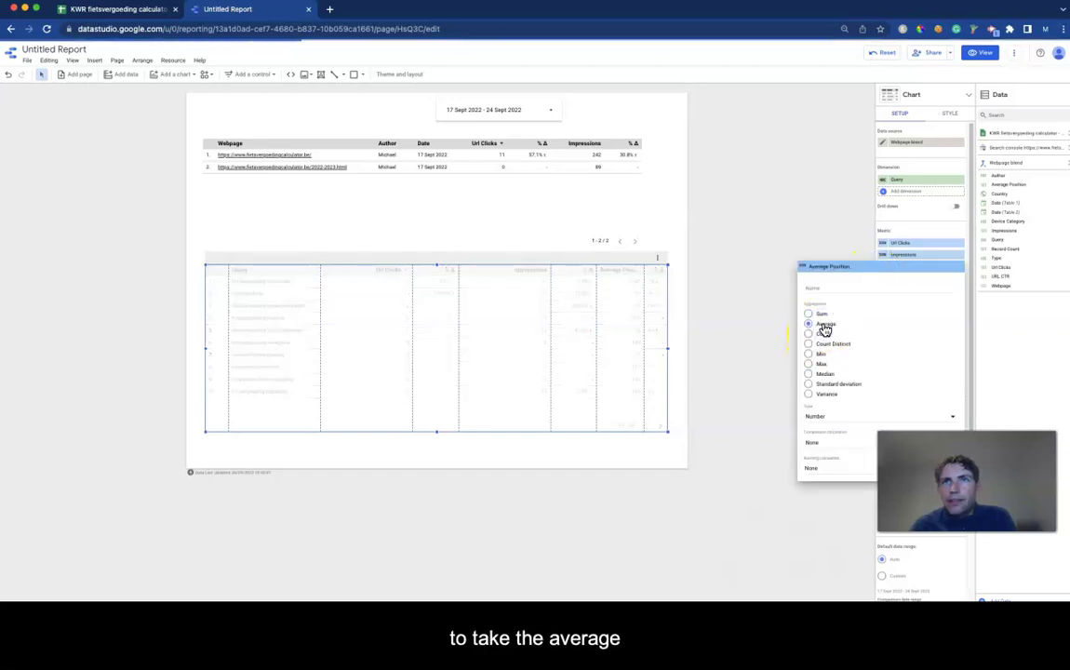
pyautogui.click(750, 267)
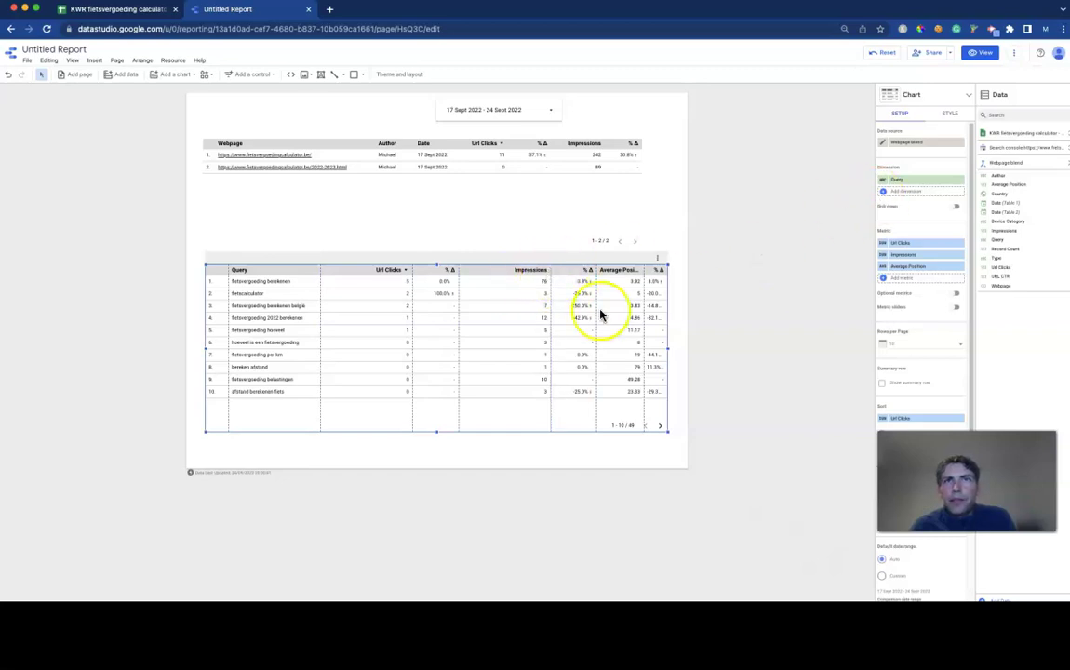
pyautogui.rightClick(460, 363)
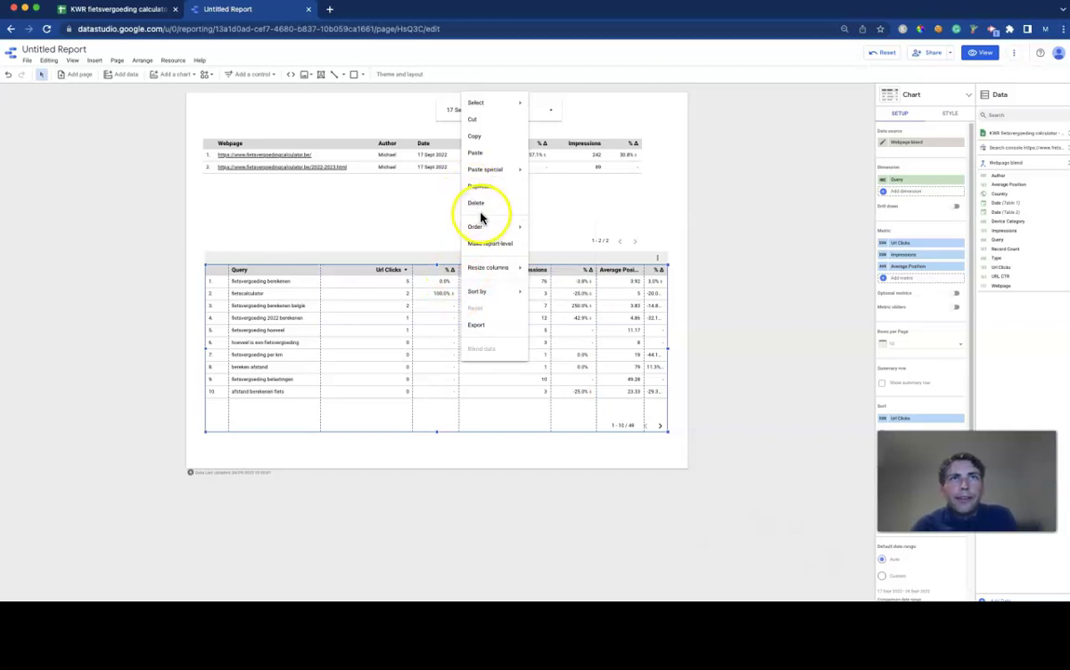
pyautogui.moveTo(494, 271)
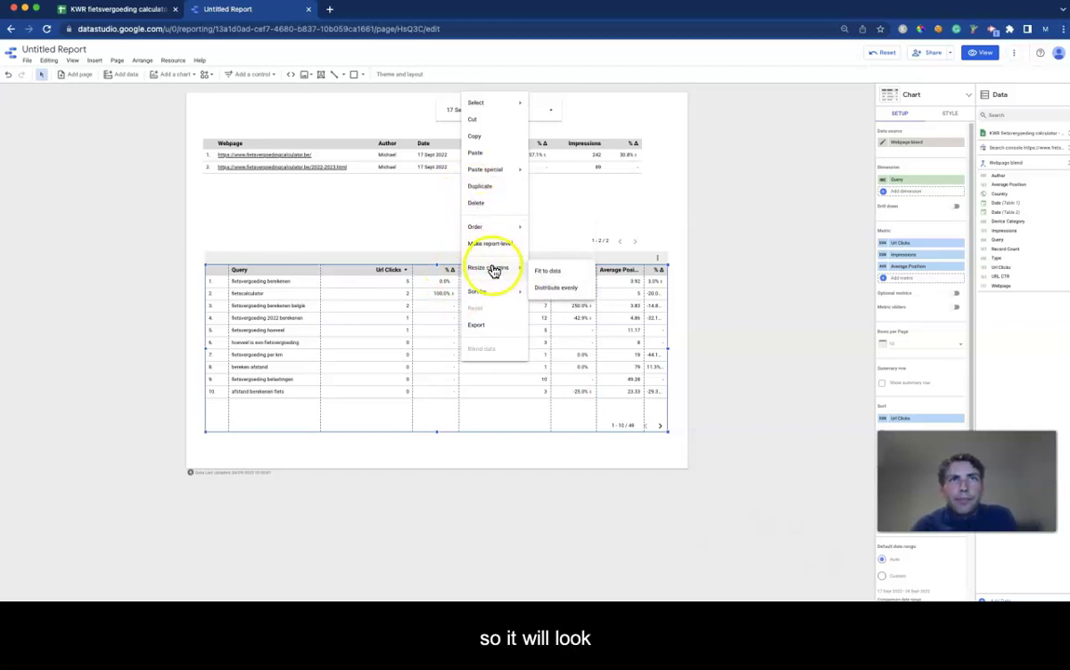
pyautogui.click(554, 271)
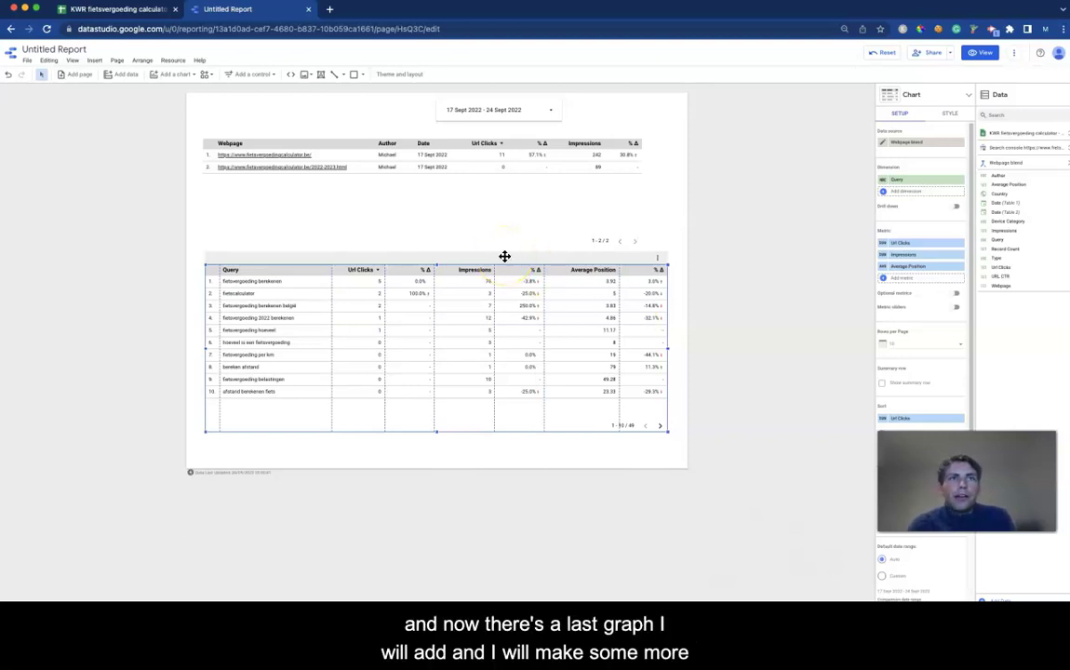
# Set the current page's canvas height to 1200 px to make room below the query table.
pyautogui.click(679, 210)
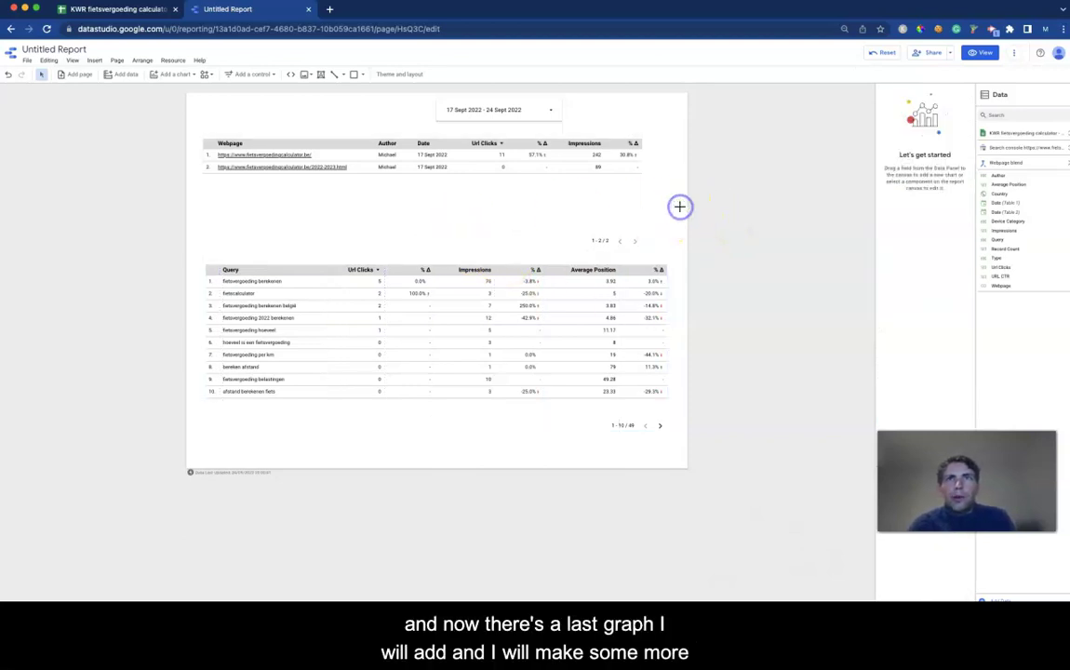
pyautogui.rightClick(679, 210)
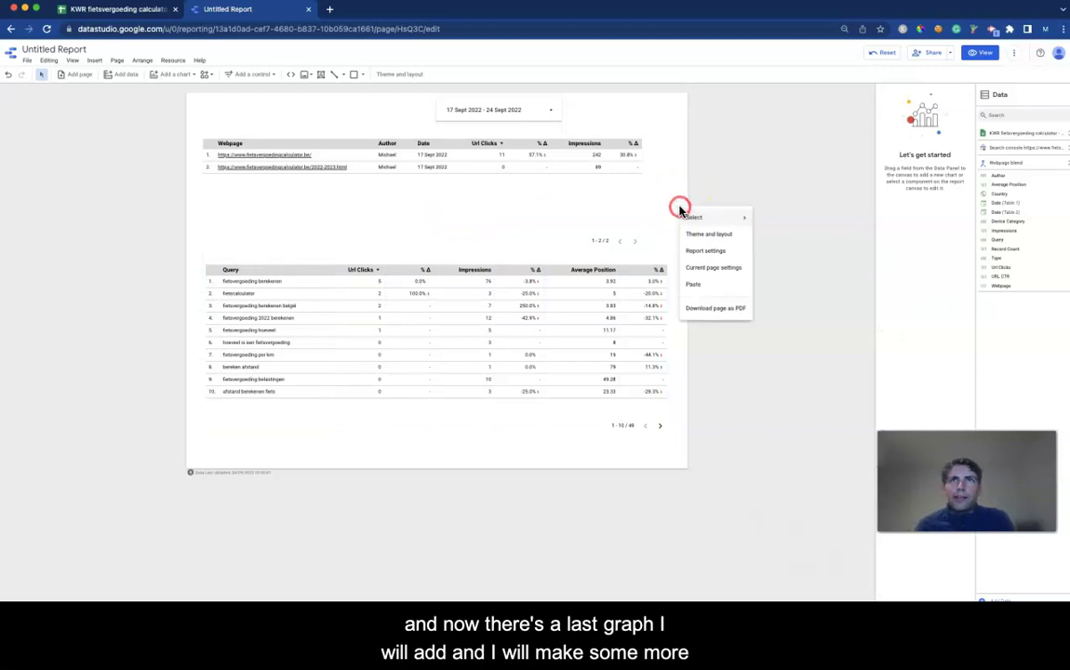
pyautogui.click(703, 269)
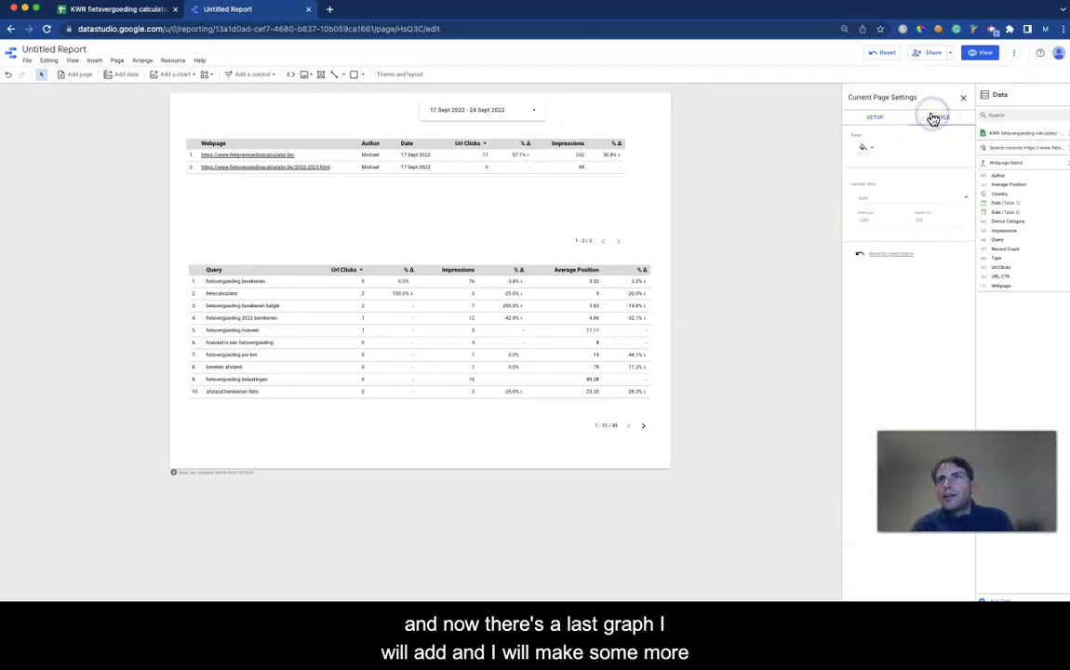
pyautogui.click(932, 116)
pyautogui.click(919, 218)
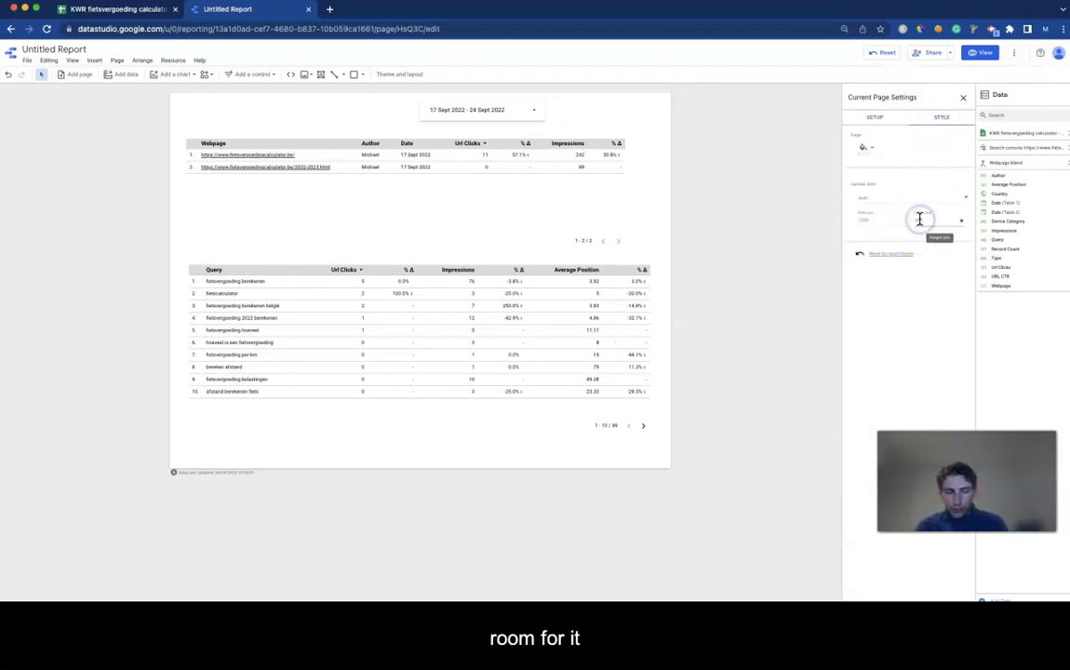
pyautogui.write('1200')
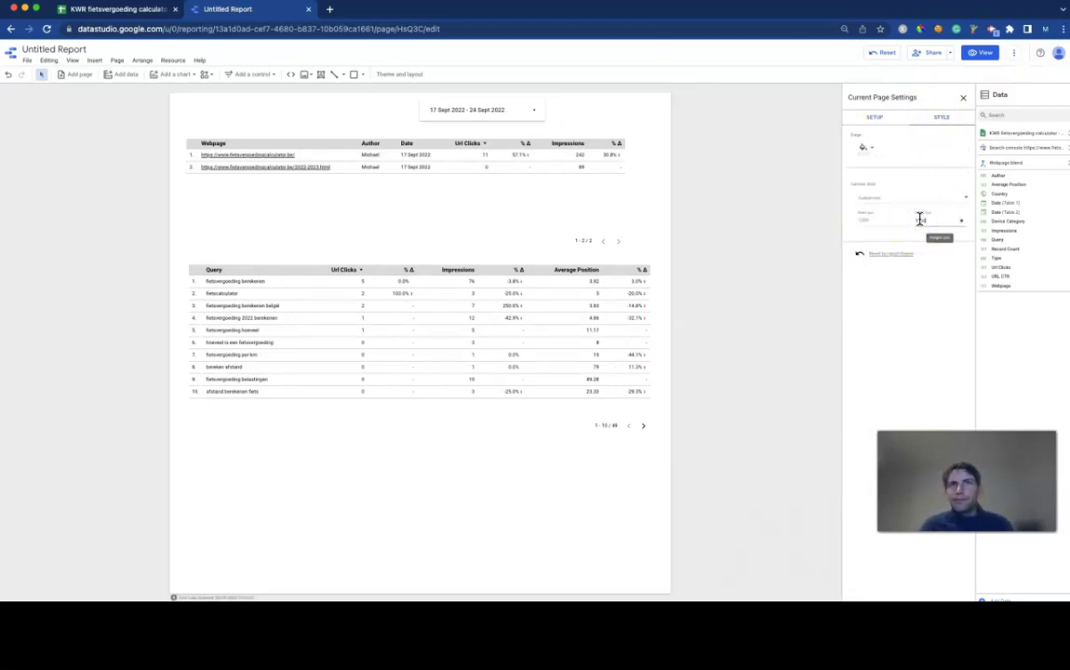
pyautogui.click(442, 493)
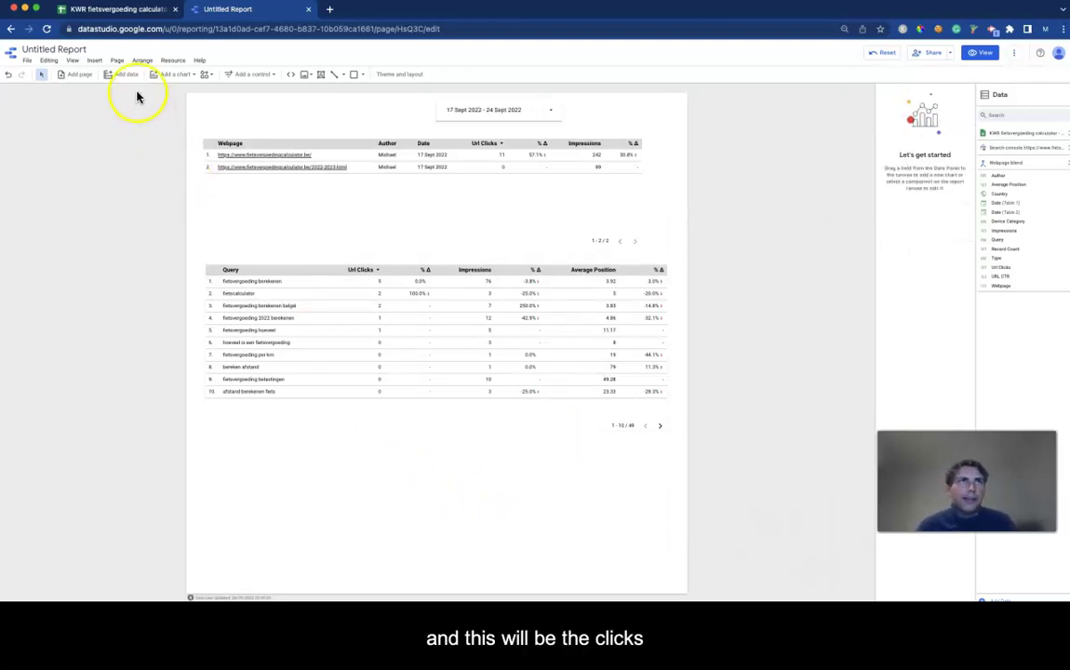
# Insert a time series chart in the empty space below the query table, near the page's left margin.
pyautogui.click(94, 60)
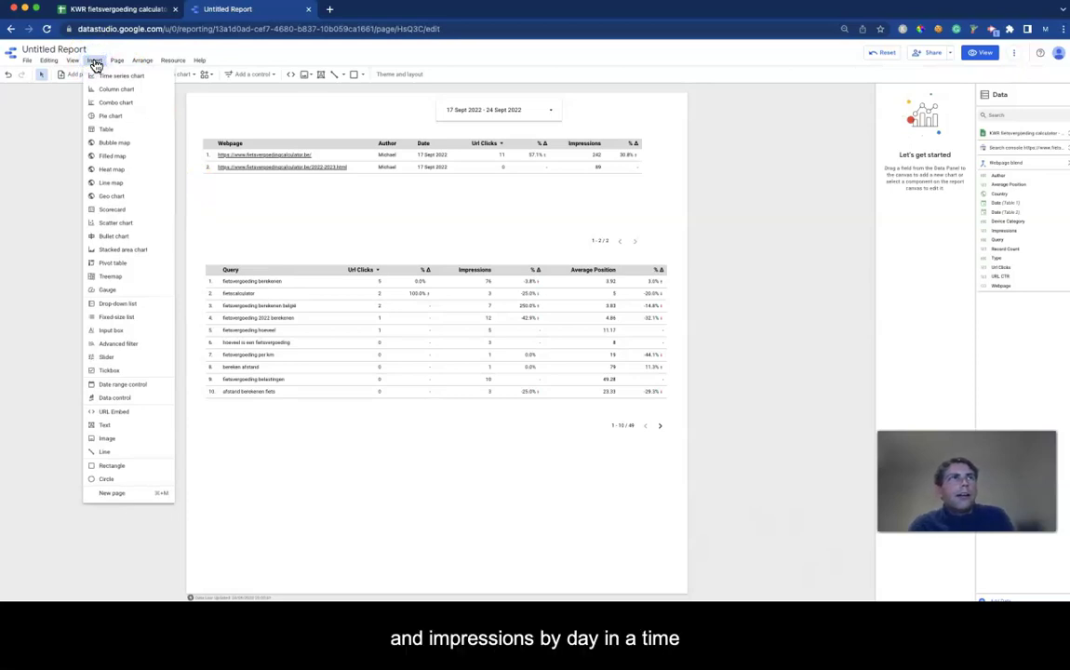
pyautogui.click(107, 76)
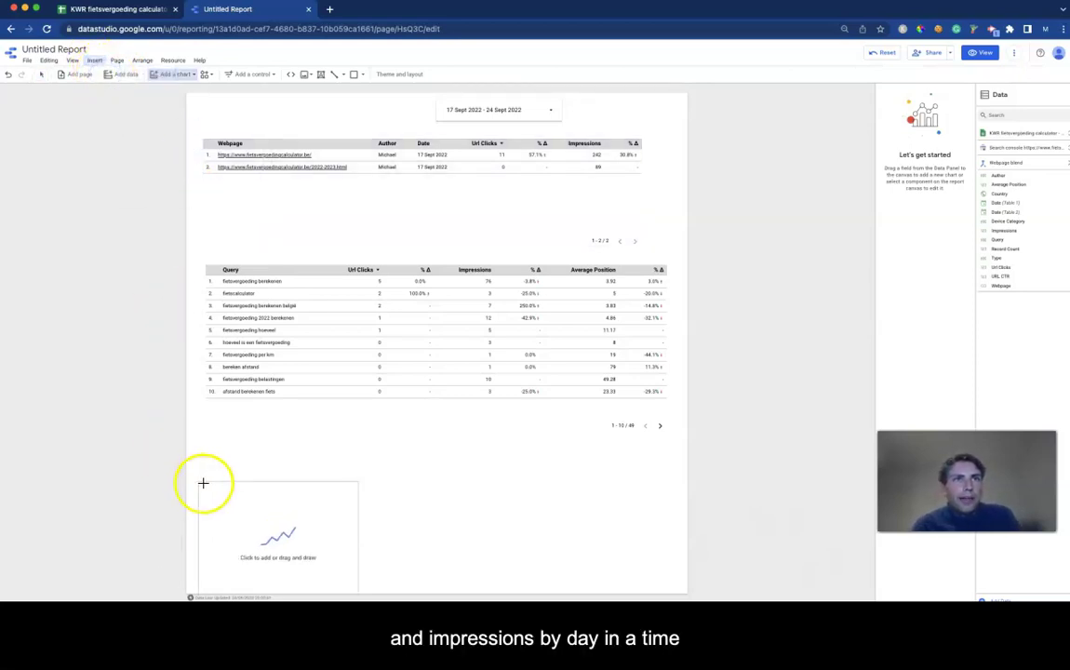
pyautogui.click(214, 456)
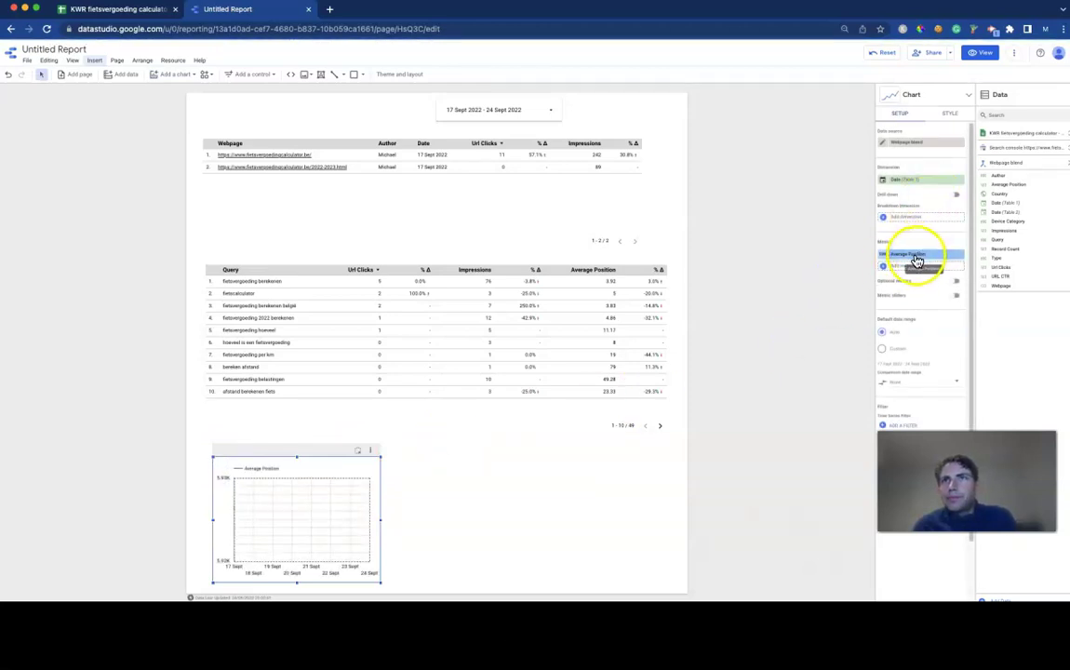
# Change the time series chart's dimension to the Date field of Table 2 and replace its Average Position metric with Url Clicks.
pyautogui.click(920, 181)
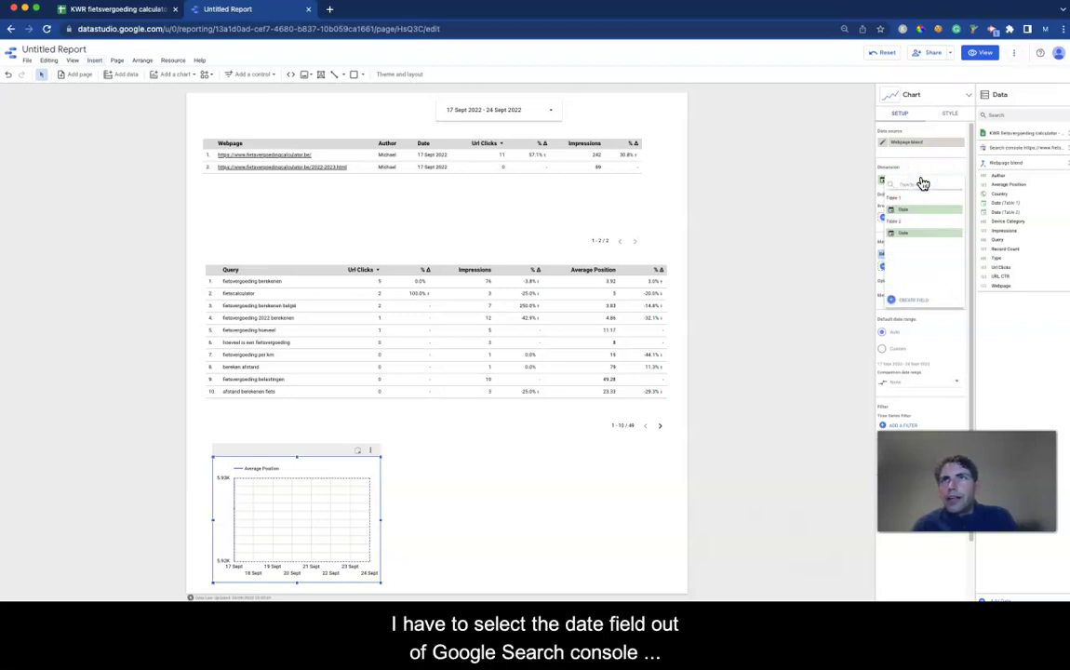
pyautogui.click(903, 235)
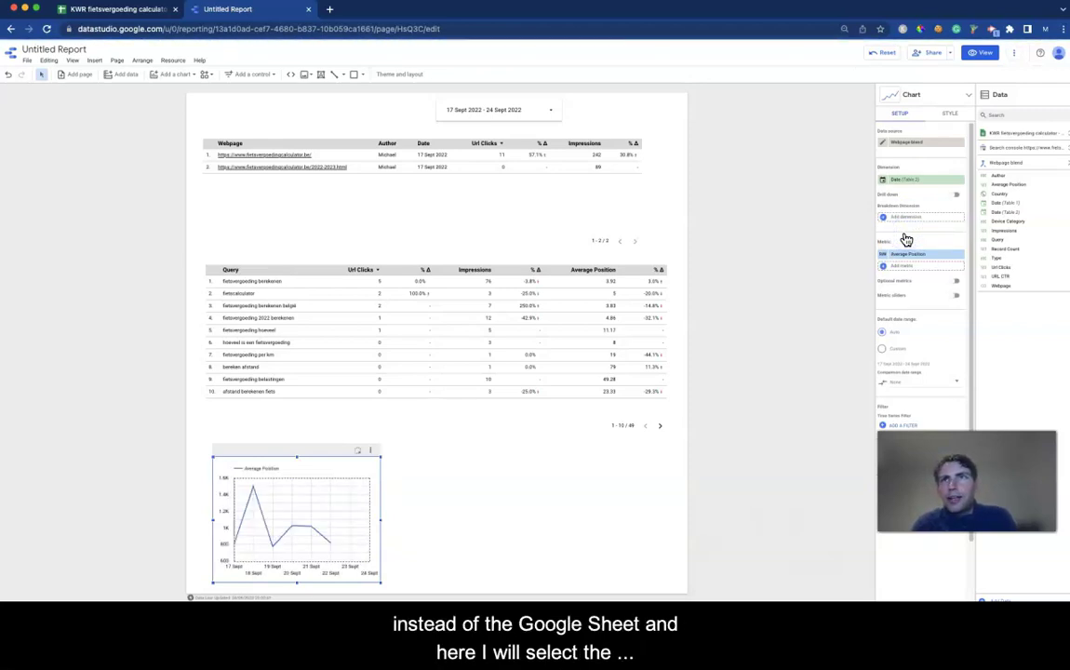
pyautogui.click(903, 254)
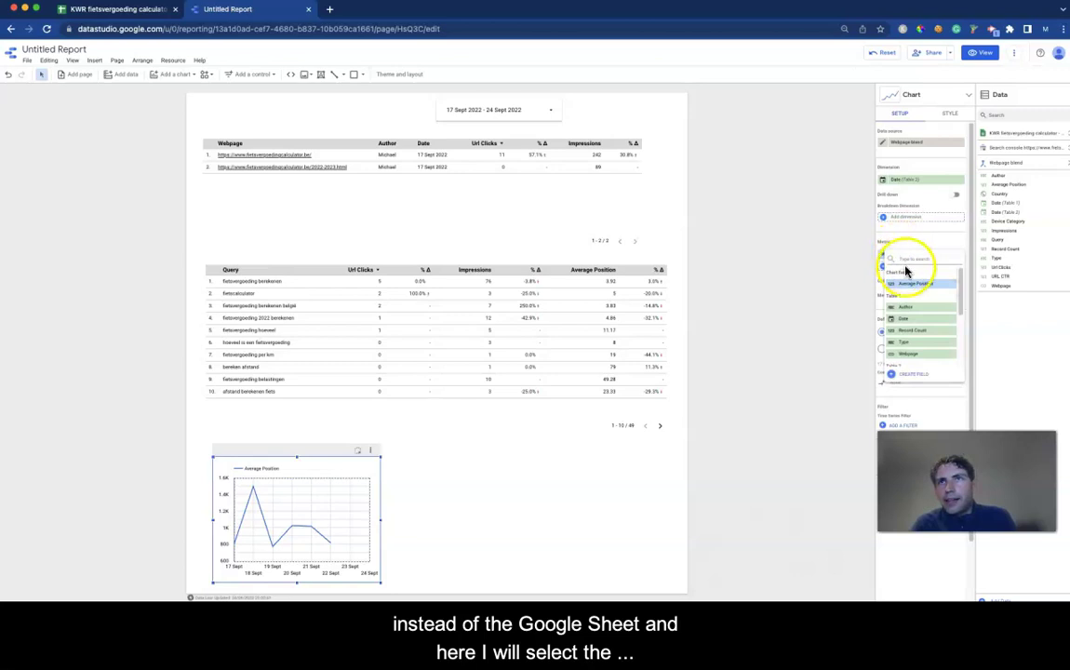
pyautogui.write('cl')
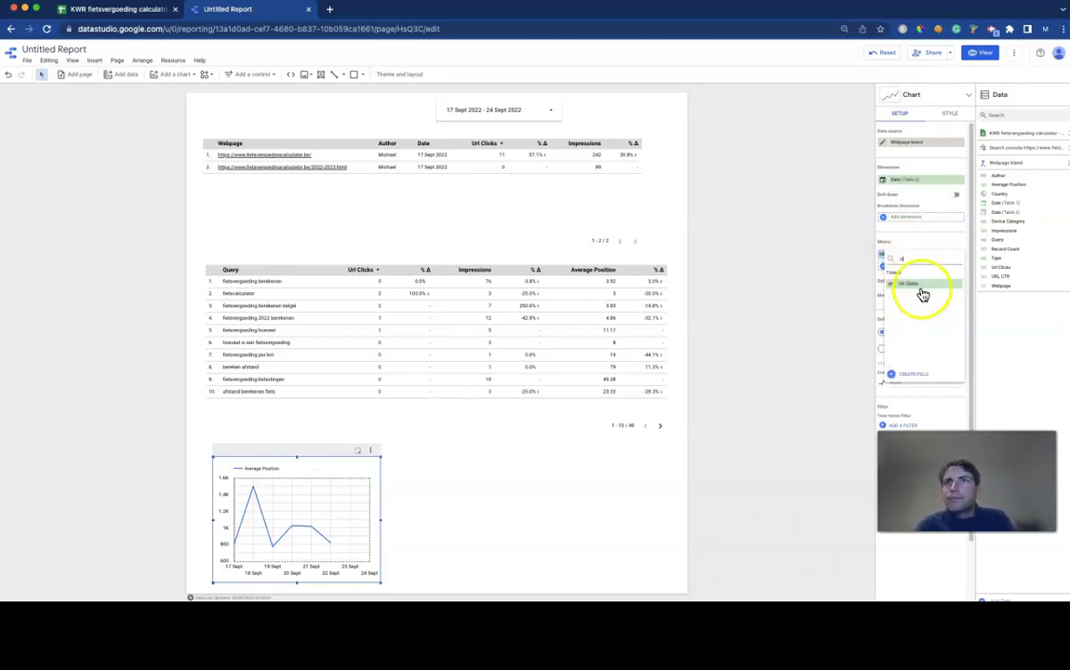
pyautogui.click(913, 285)
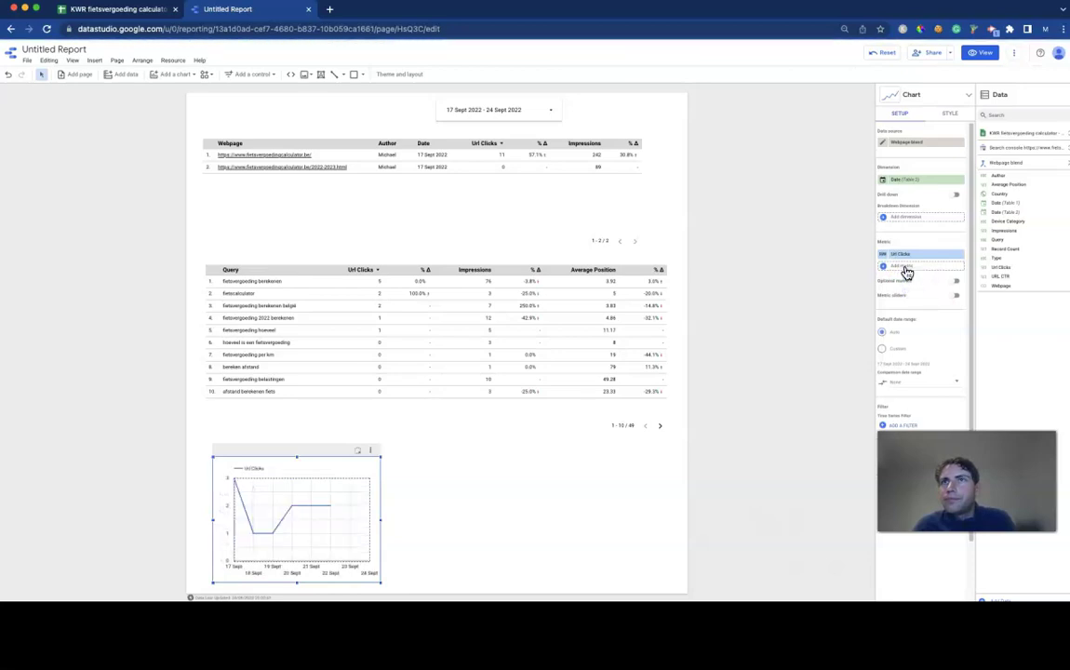
# Add Impressions as a second metric of the time series chart.
pyautogui.click(906, 269)
pyautogui.write('im')
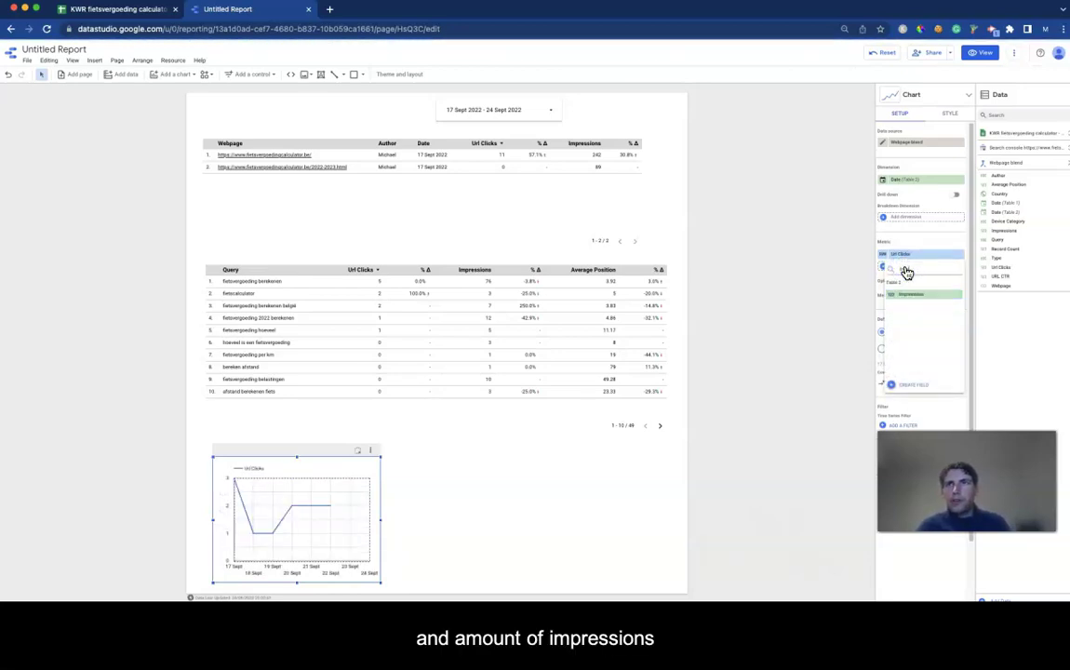
pyautogui.click(915, 296)
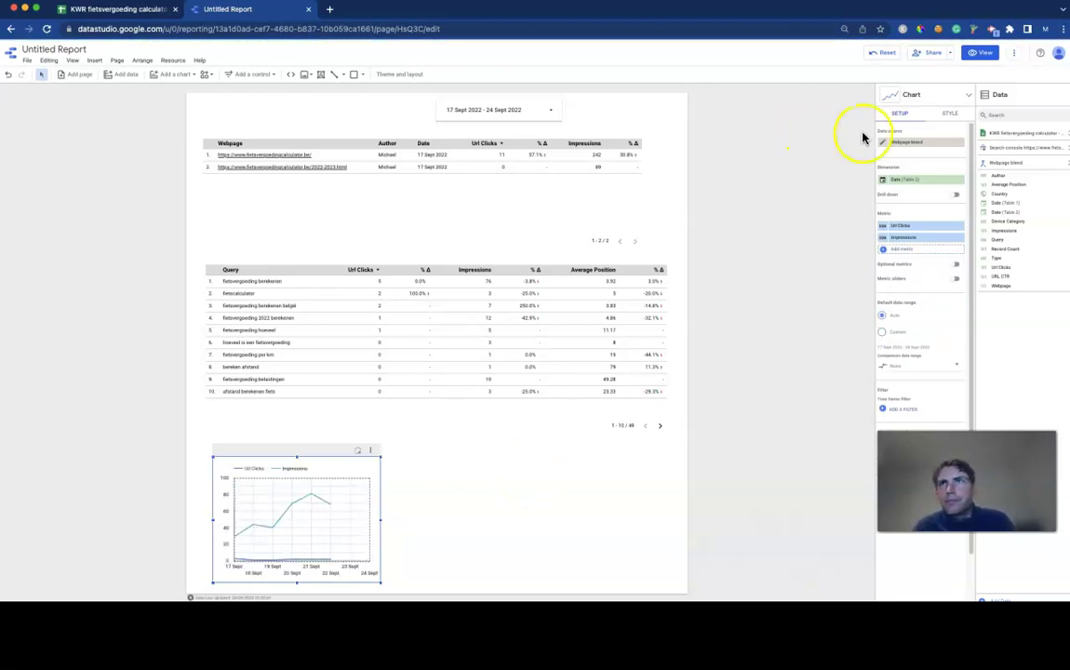
# Plot series no. 2, Impressions, on the right axis of the time series chart.
pyautogui.click(950, 115)
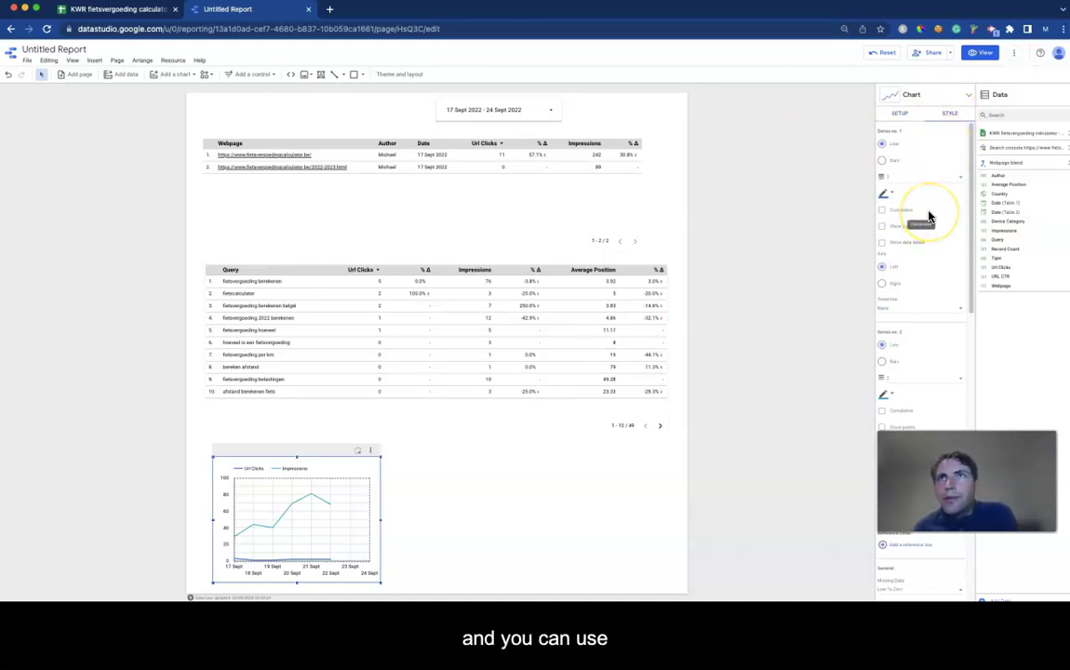
pyautogui.scroll(-1, 928, 216)
pyautogui.scroll(-3, 928, 216)
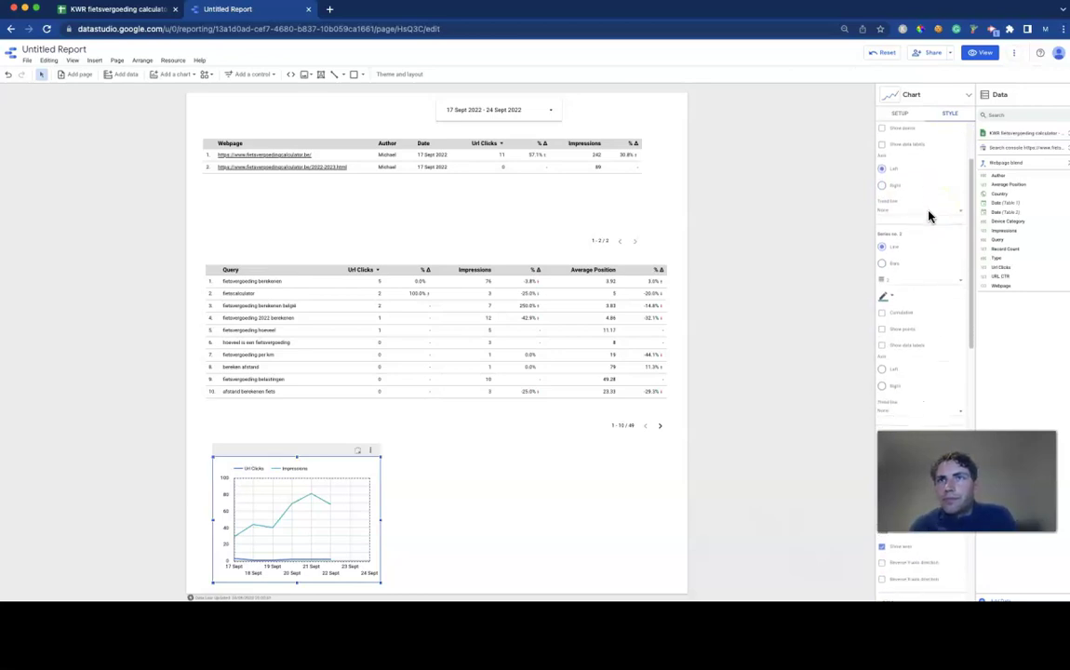
pyautogui.click(894, 387)
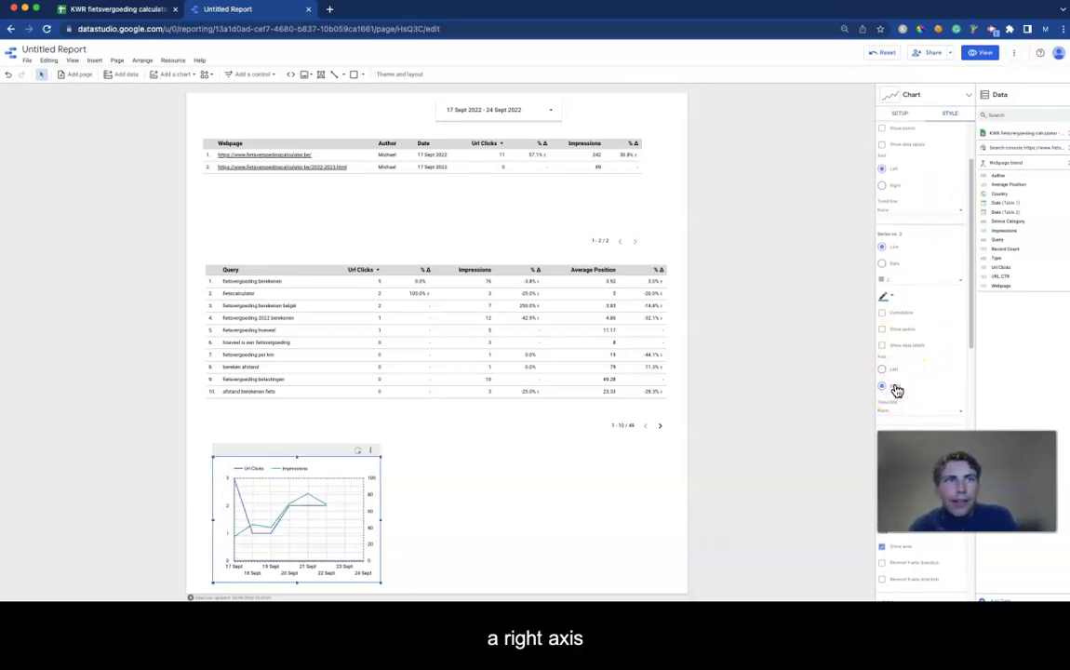